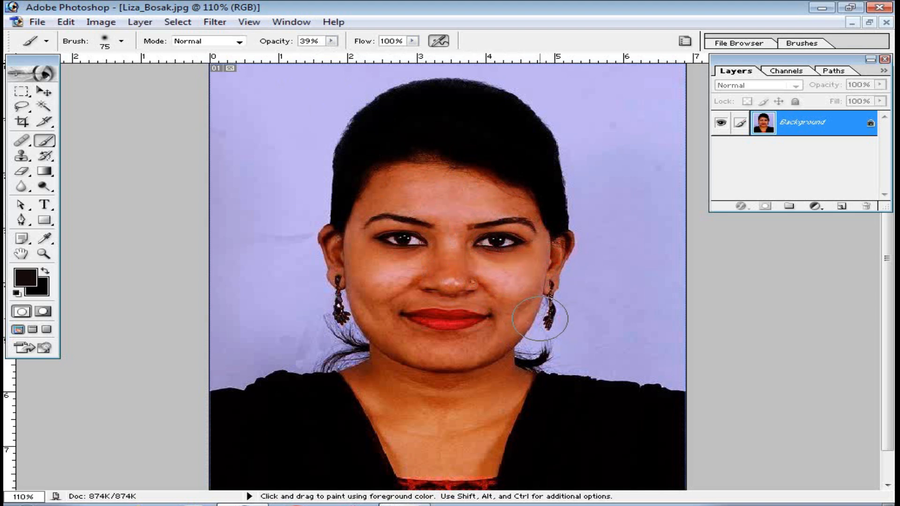
# Try brightening the portrait with a Curves adjustment at input 64 and output 175, and undo it.
pyautogui.press('ctrl')
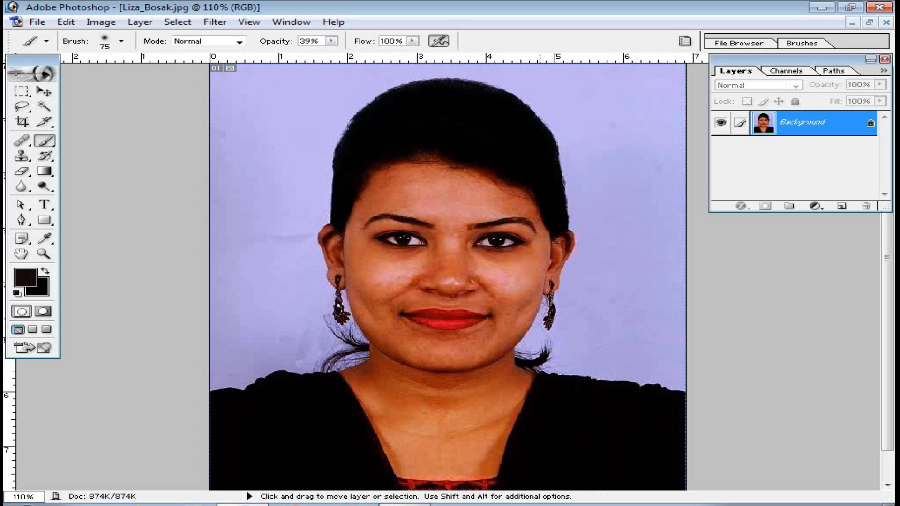
pyautogui.hotkey('ctrl', 'm')
pyautogui.moveTo(624, 251); pyautogui.dragTo(586, 230)
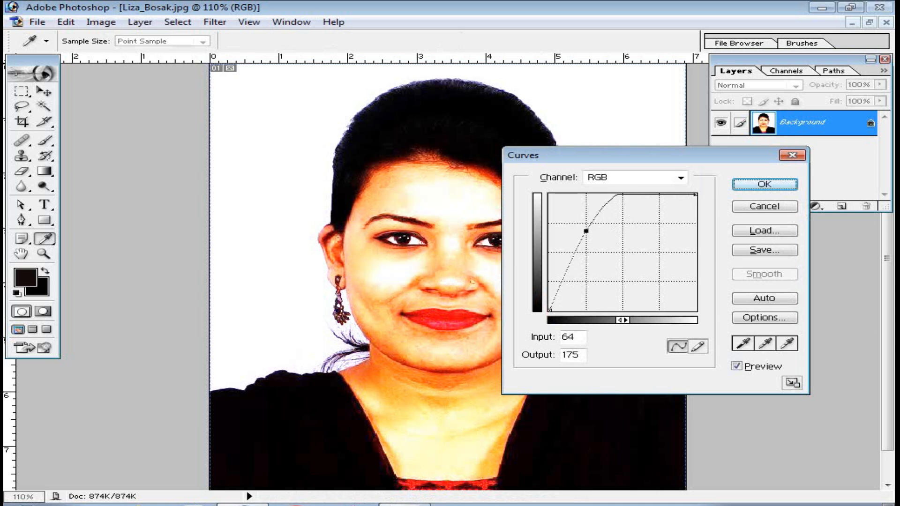
pyautogui.moveTo(609, 155); pyautogui.dragTo(650, 144)
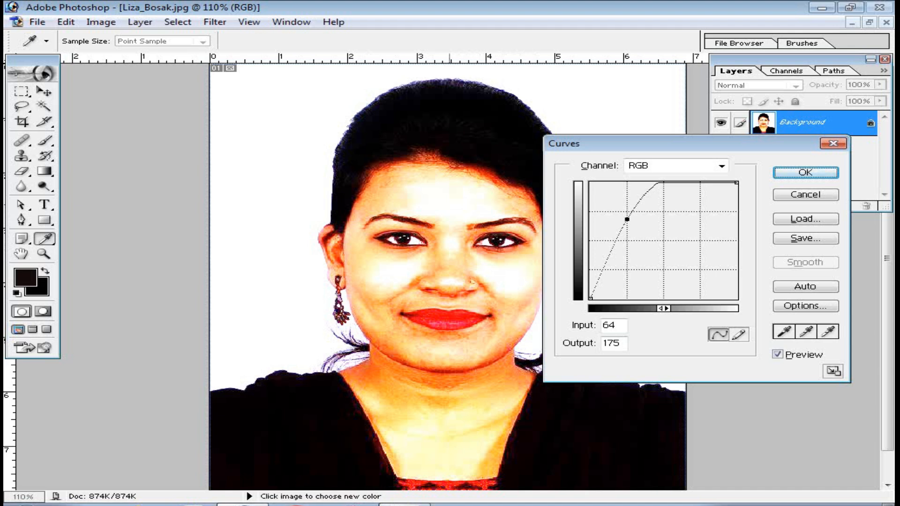
pyautogui.press('Return')
pyautogui.press('b')
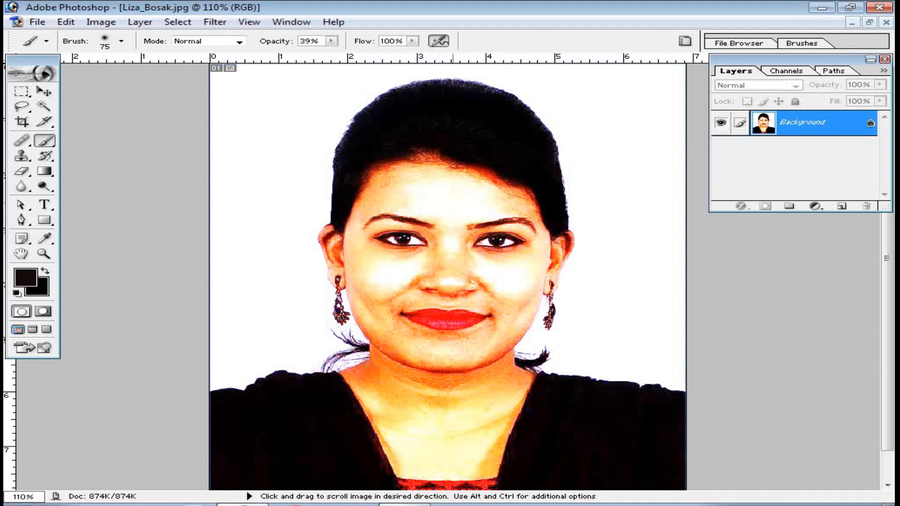
pyautogui.hotkey('ctrl', 'z')
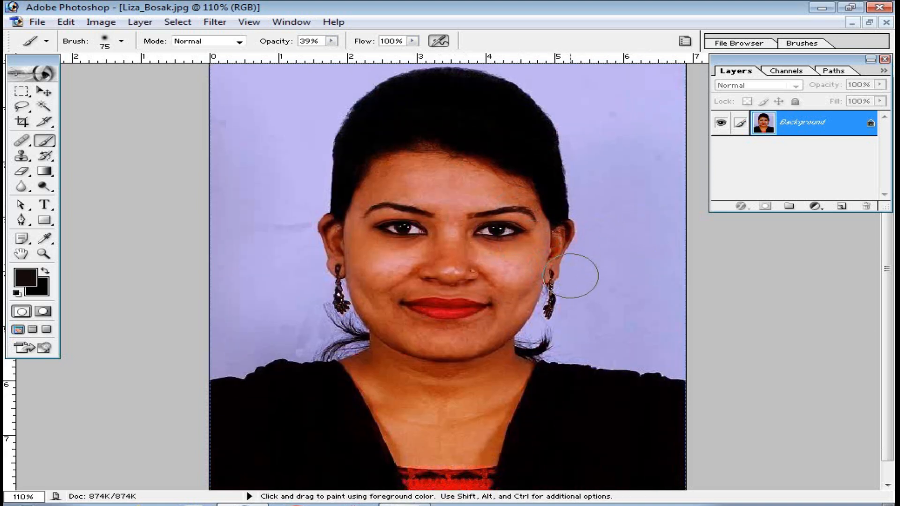
# Duplicate the Background layer of the portrait as Background copy in the same document.
pyautogui.scroll(-1, 570, 276)
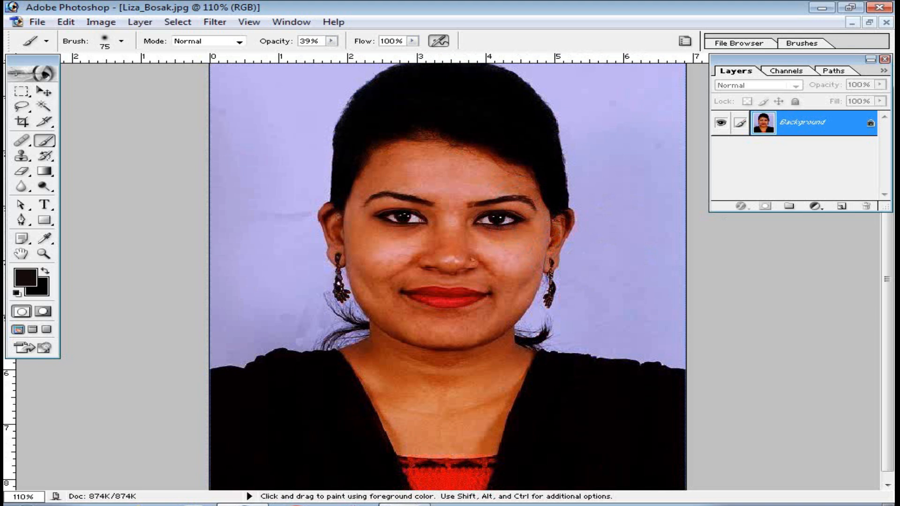
pyautogui.rightClick(802, 123)
pyautogui.click(765, 170)
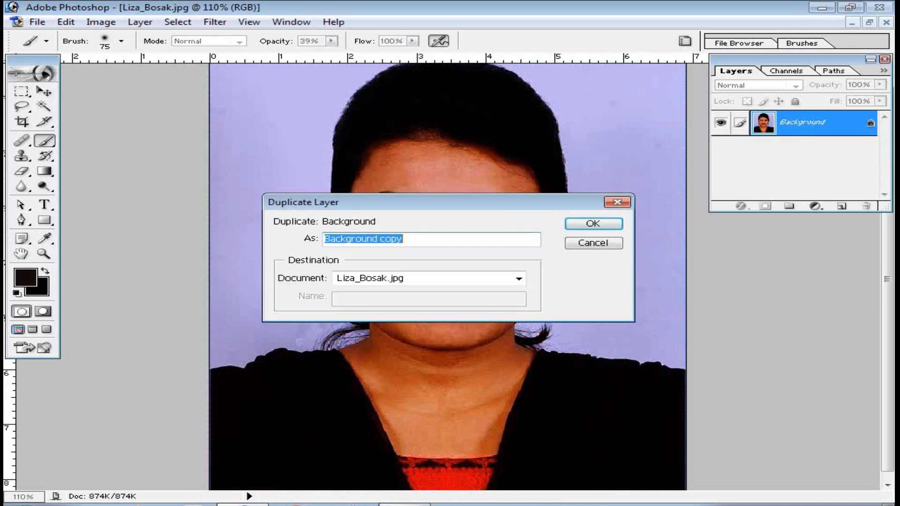
pyautogui.click(589, 224)
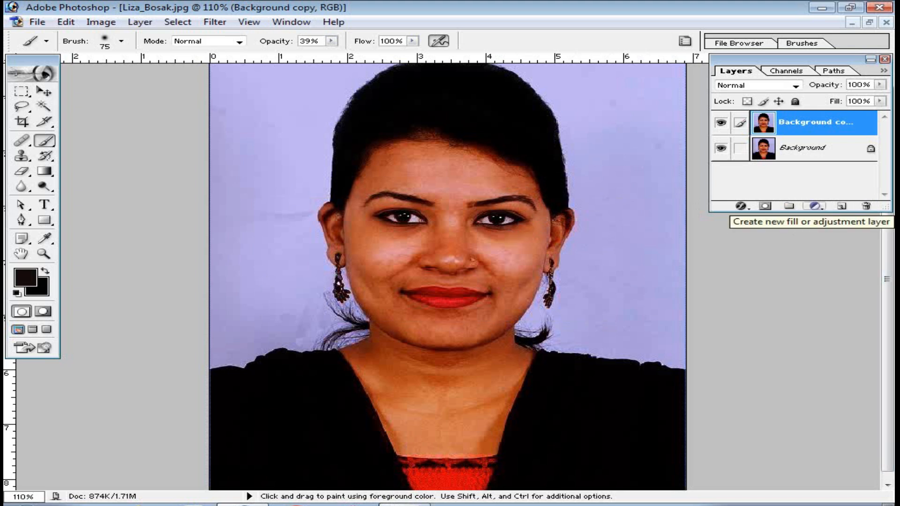
# Add a solid color fill layer in white (FFFFFF) above the Background copy layer.
pyautogui.click(815, 206)
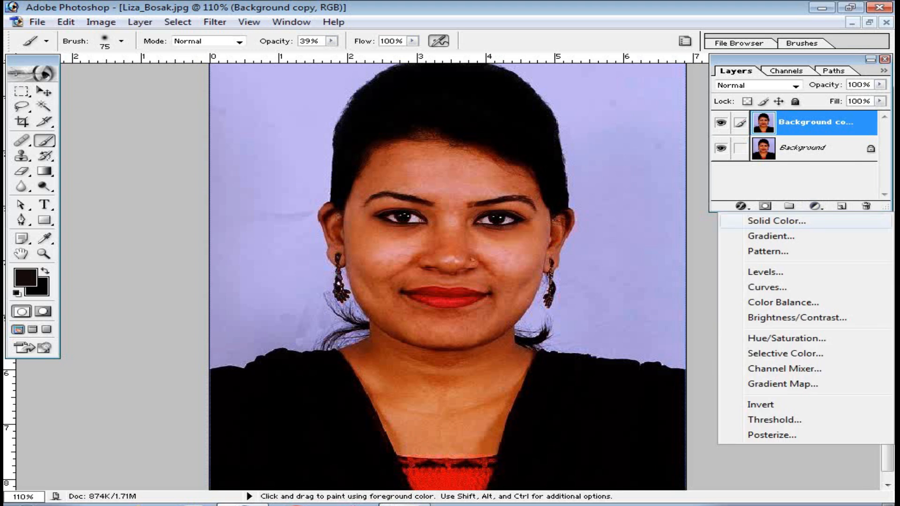
pyautogui.click(776, 220)
pyautogui.click(481, 270)
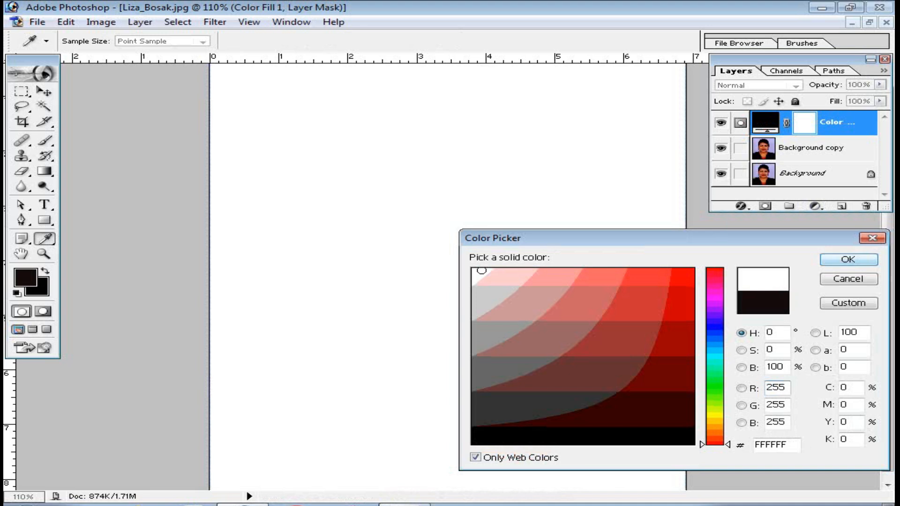
pyautogui.click(849, 260)
pyautogui.press('b')
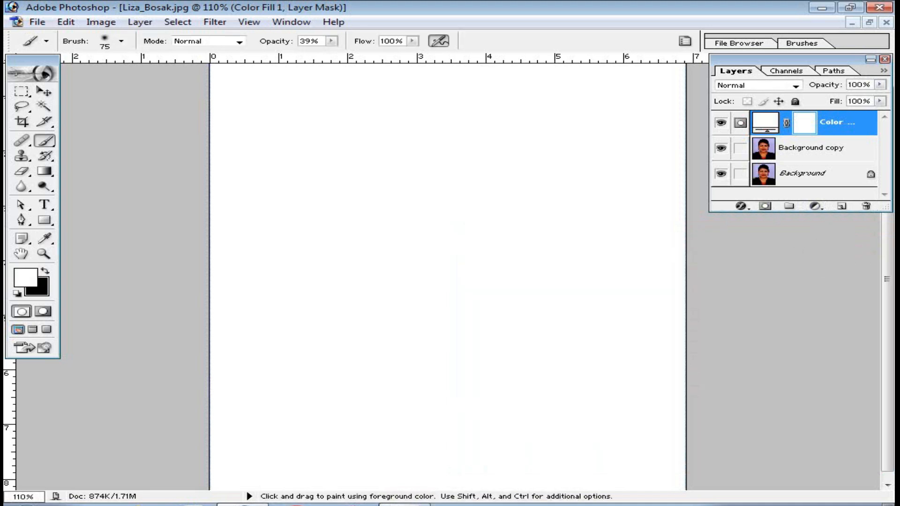
# Set the white fill layer's blend mode to Soft Light and merge it down into the Background copy.
pyautogui.click(796, 86)
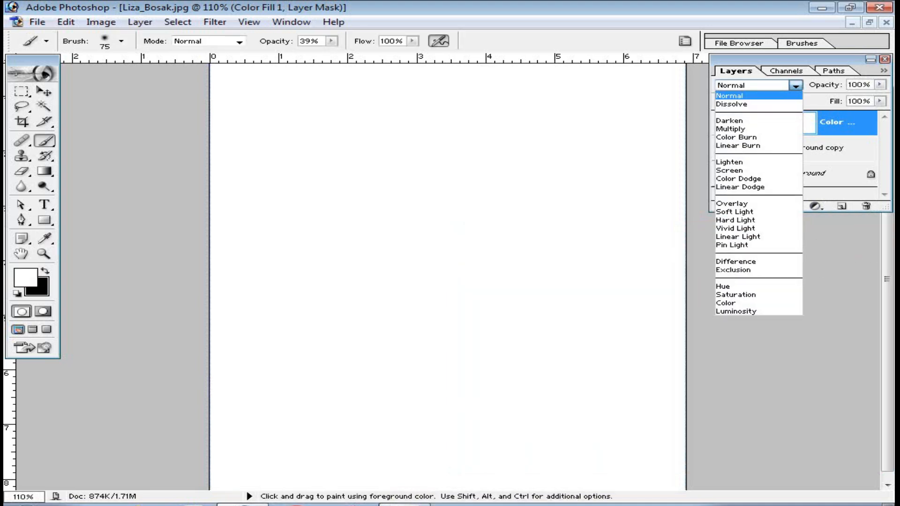
pyautogui.click(740, 211)
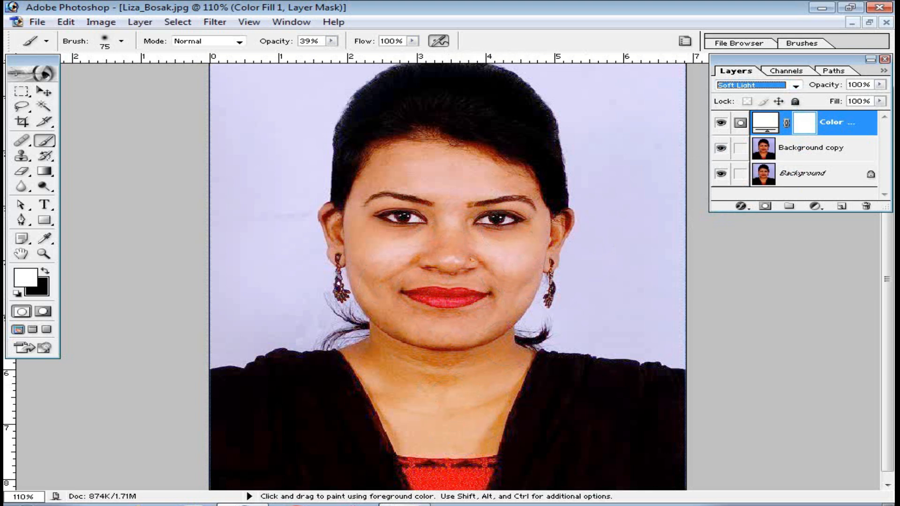
pyautogui.hotkey('ctrl', 'z')
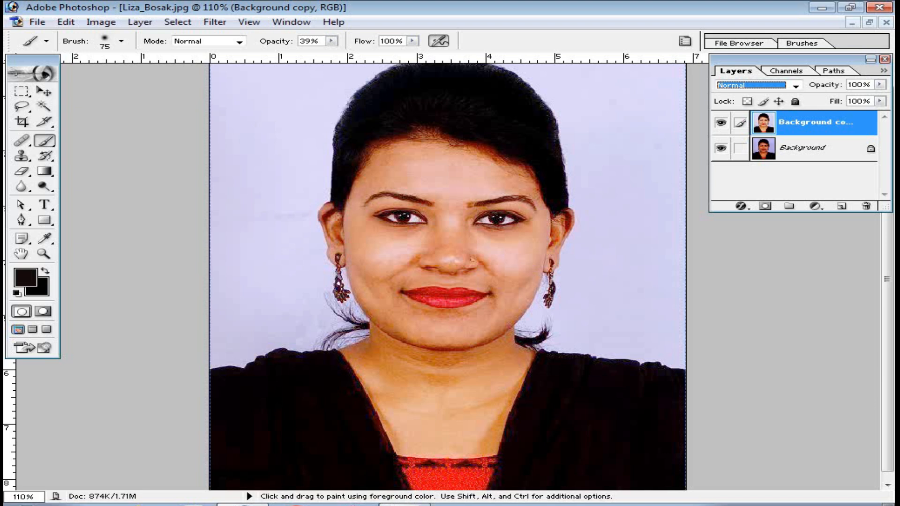
# Add another solid color fill layer in white (FFFFFF) above Background copy and blend it with Soft Light.
pyautogui.click(816, 206)
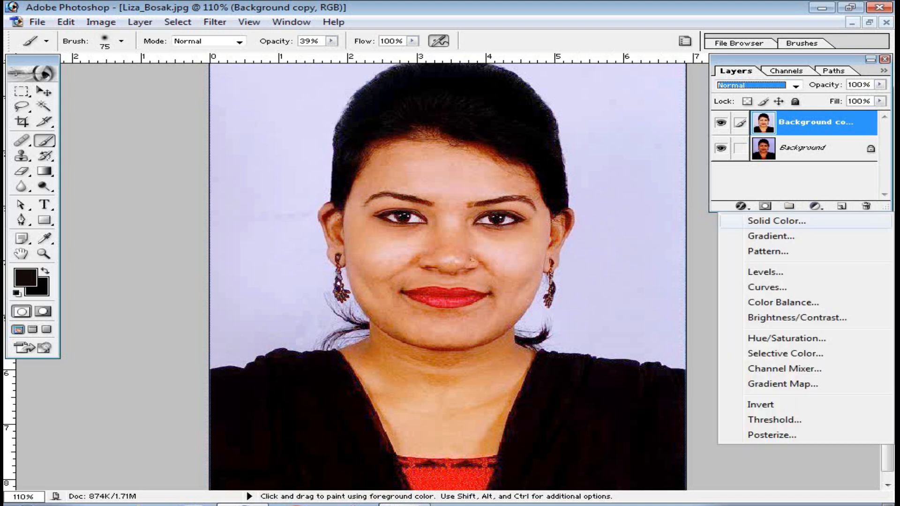
pyautogui.click(776, 221)
pyautogui.click(478, 274)
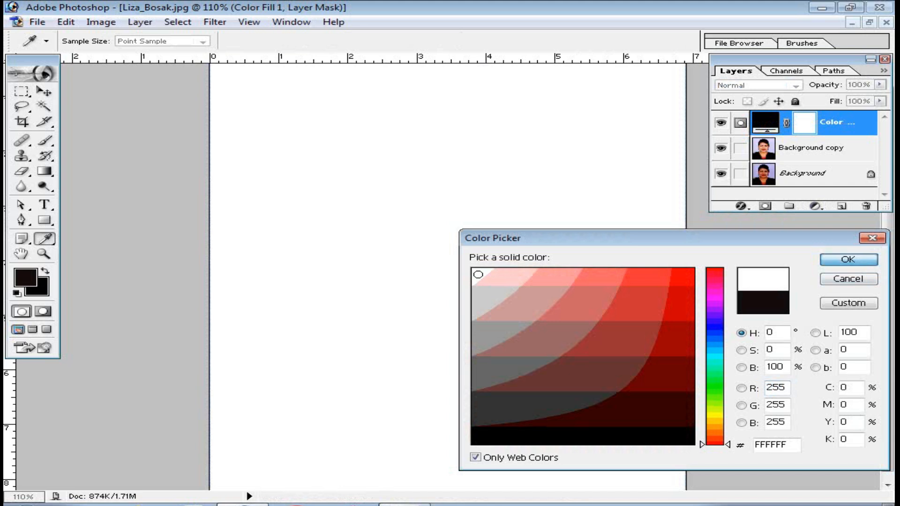
pyautogui.click(848, 260)
pyautogui.click(796, 86)
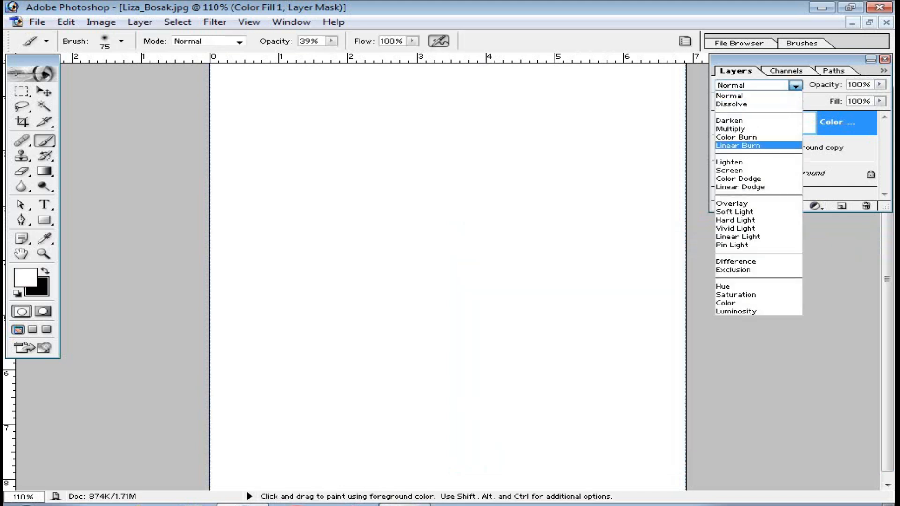
pyautogui.click(740, 212)
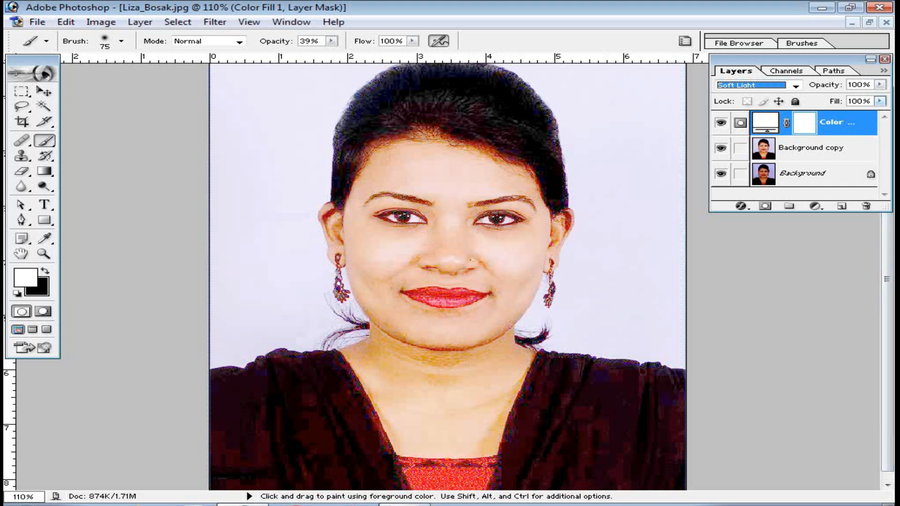
# Lower the white Soft Light layer's Fill to 38% and merge it down into the Background copy.
pyautogui.click(879, 101)
pyautogui.moveTo(881, 114); pyautogui.dragTo(829, 115)
pyautogui.press('c')
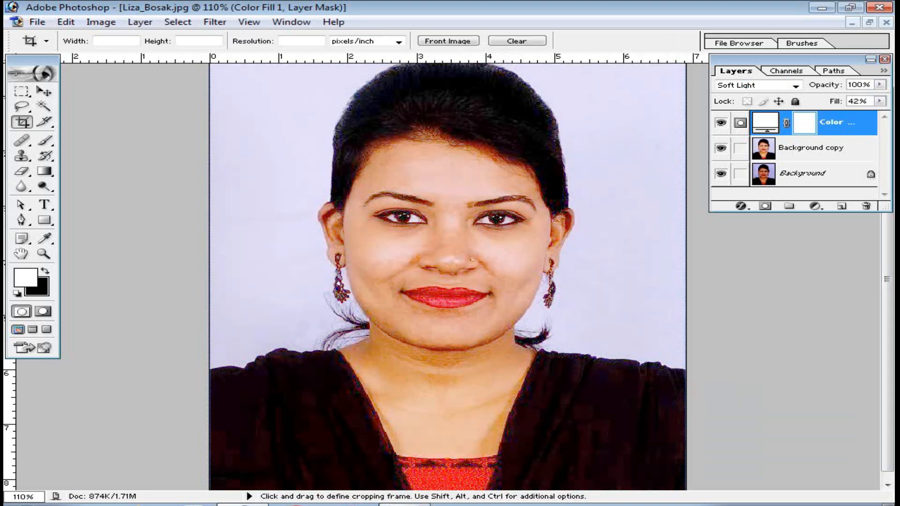
pyautogui.click(880, 101)
pyautogui.moveTo(828, 114); pyautogui.dragTo(877, 114)
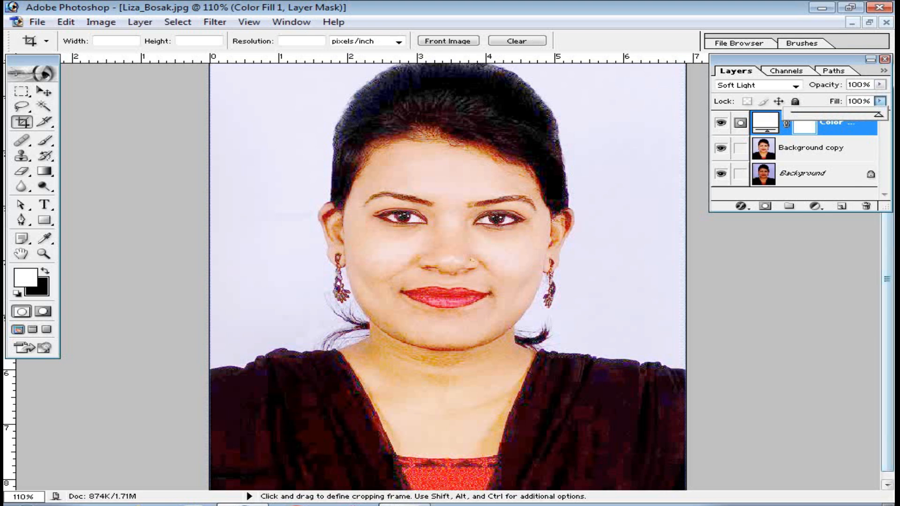
pyautogui.moveTo(878, 114); pyautogui.dragTo(825, 115)
pyautogui.press('Return')
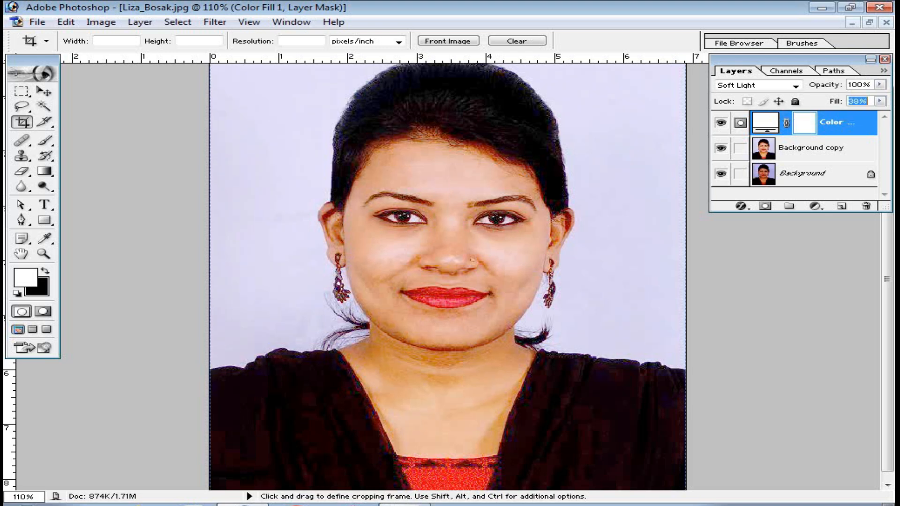
pyautogui.hotkey('ctrl', 'e')
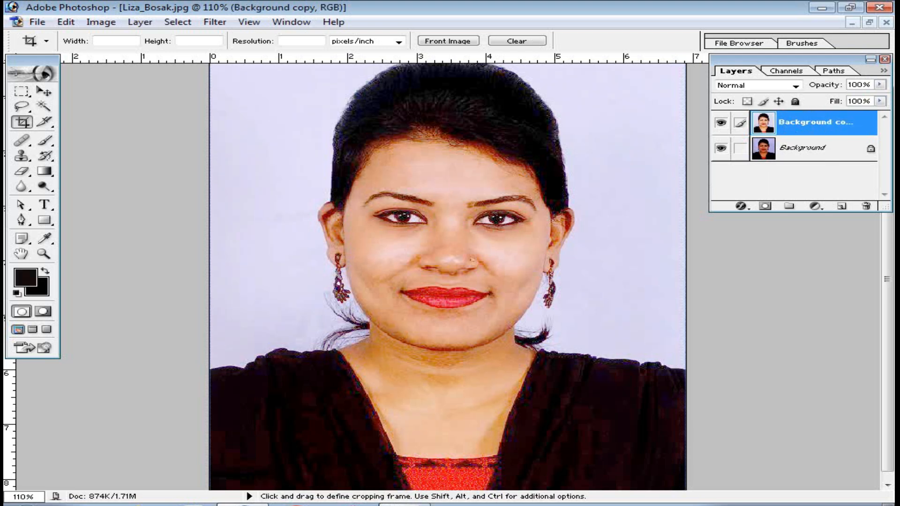
# Save the brightened portrait to the Desktop as a JPEG copy named 1111111.
pyautogui.hotkey('ctrl', '-')
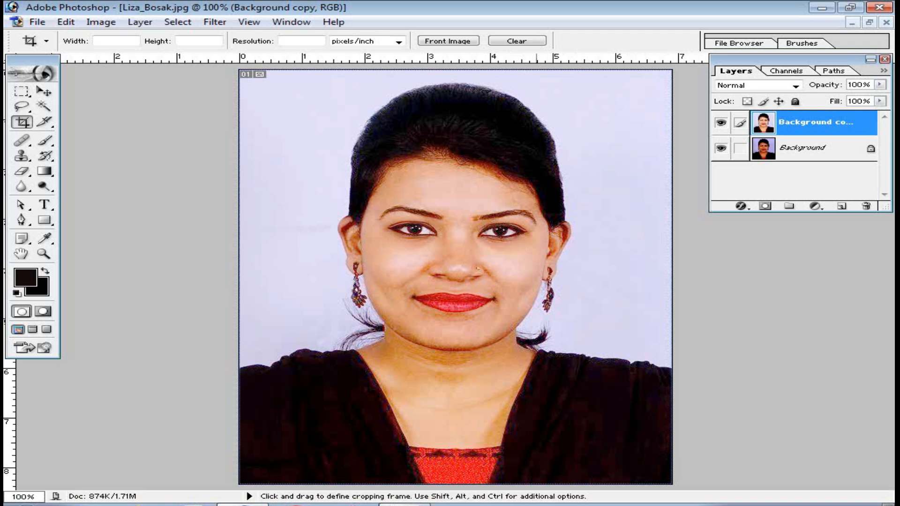
pyautogui.hotkey('ctrl', 'shift', 's')
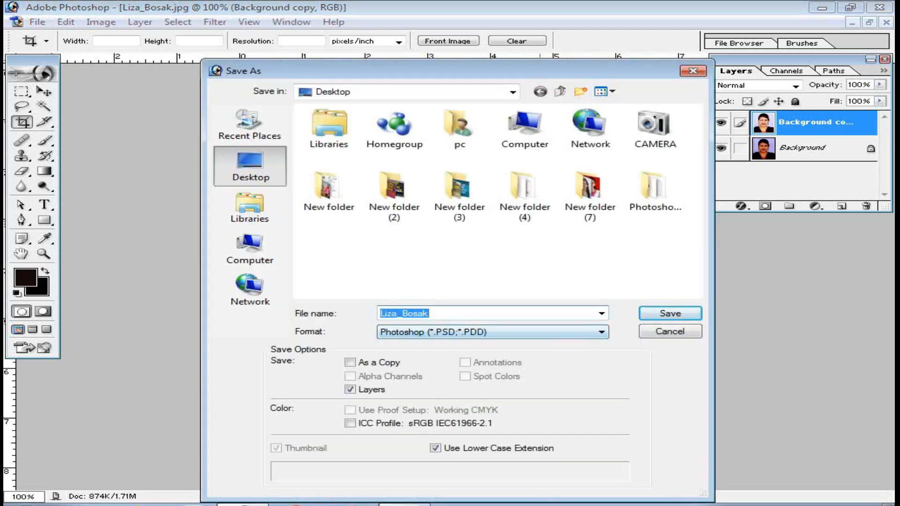
pyautogui.press('Escape')
pyautogui.hotkey('ctrl', 'shift')
pyautogui.hotkey('ctrl', 'shift')
pyautogui.hotkey('ctrl', 'shift', 's')
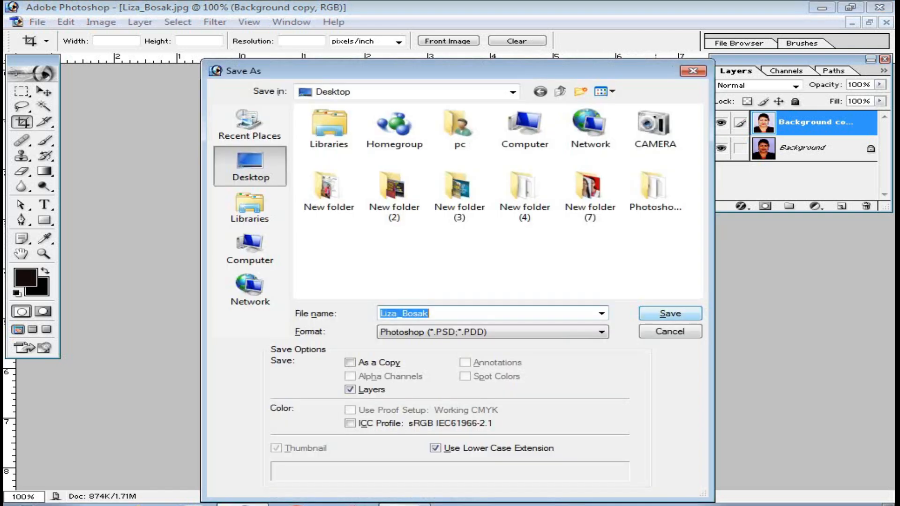
pyautogui.click(492, 332)
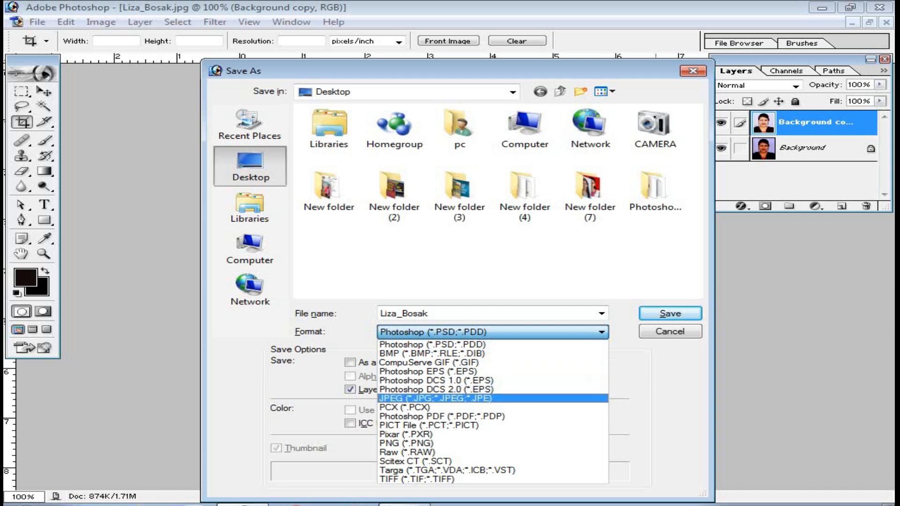
pyautogui.click(492, 398)
pyautogui.click(422, 313)
pyautogui.write('1111111')
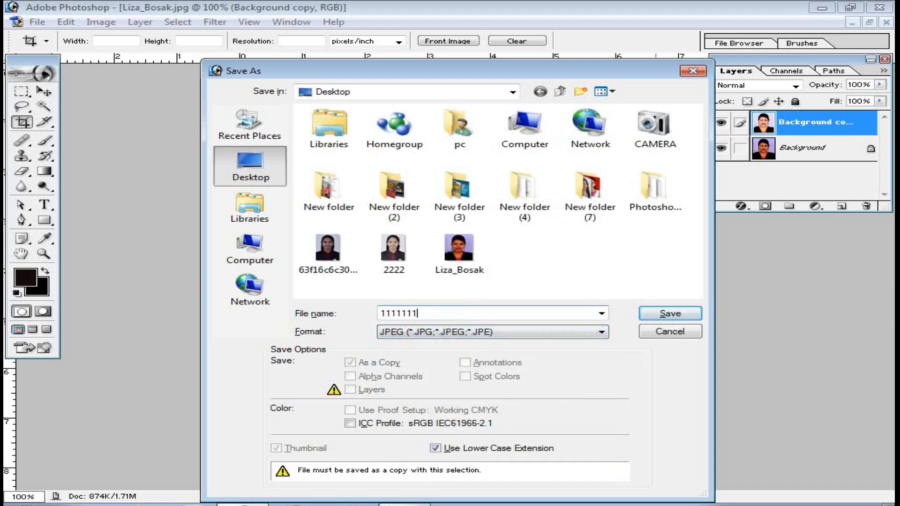
pyautogui.click(670, 313)
pyautogui.press('Return')
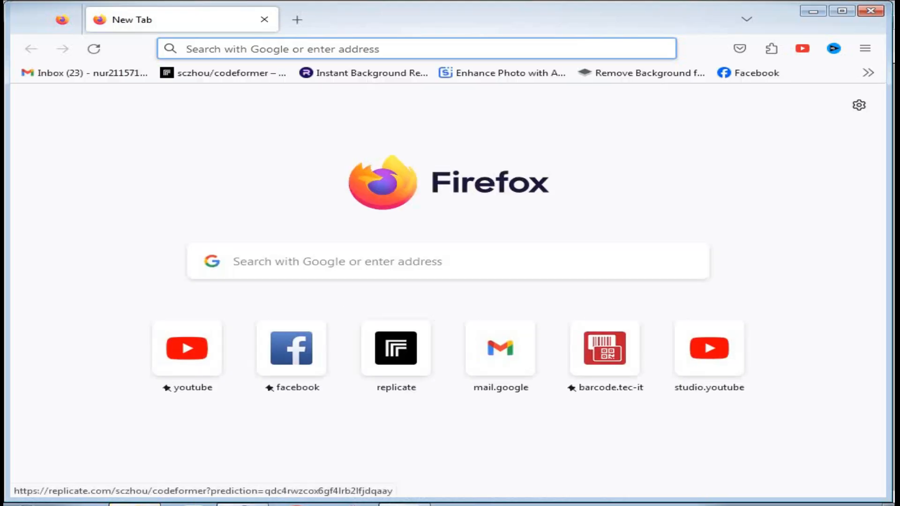
# Switch to Firefox, open the bookmarked codeformer page on Replicate, and upload the Desktop image 1111111 as its input image.
pyautogui.click(223, 73)
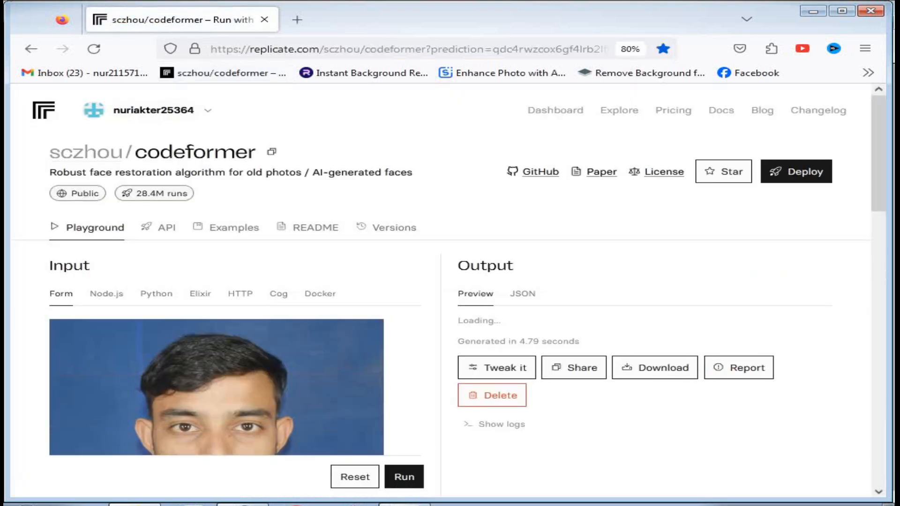
pyautogui.scroll(-6, 450, 305)
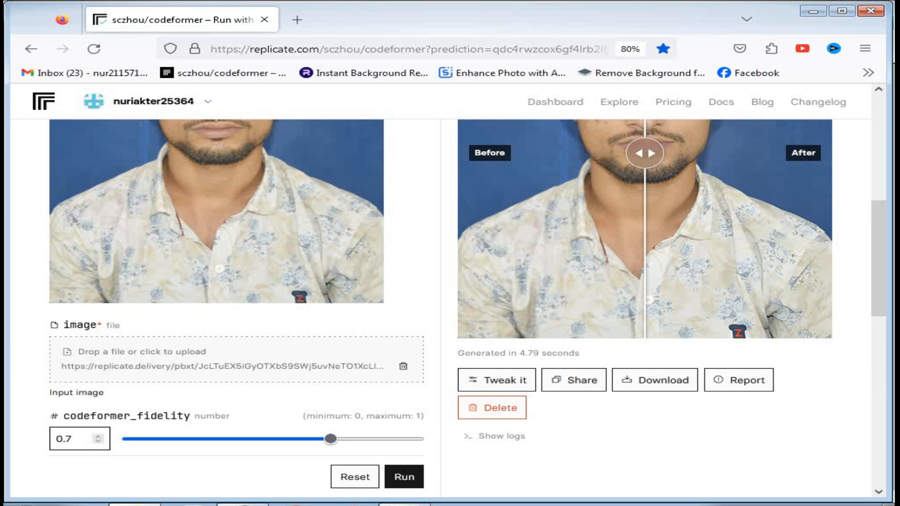
pyautogui.click(231, 365)
pyautogui.doubleClick(199, 241)
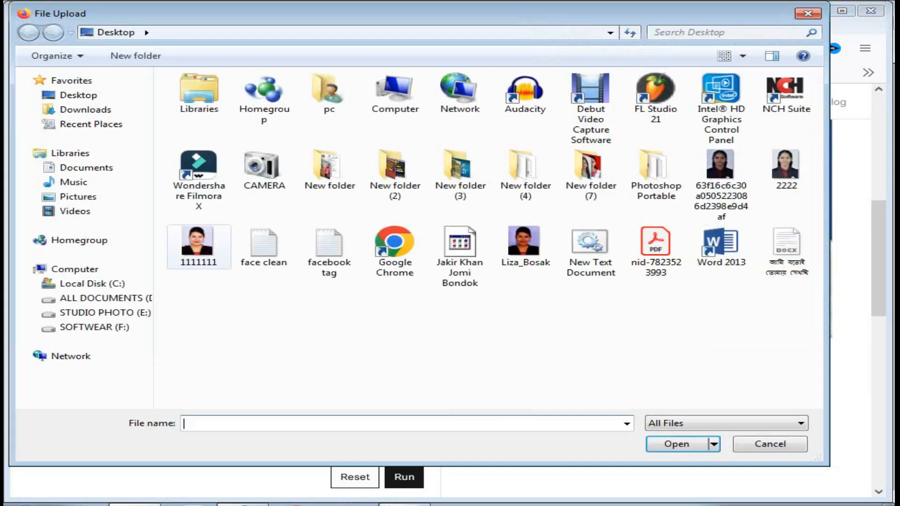
# Run the codeformer face restoration on the uploaded portrait and bring its output area into view.
pyautogui.scroll(-5, 233, 366)
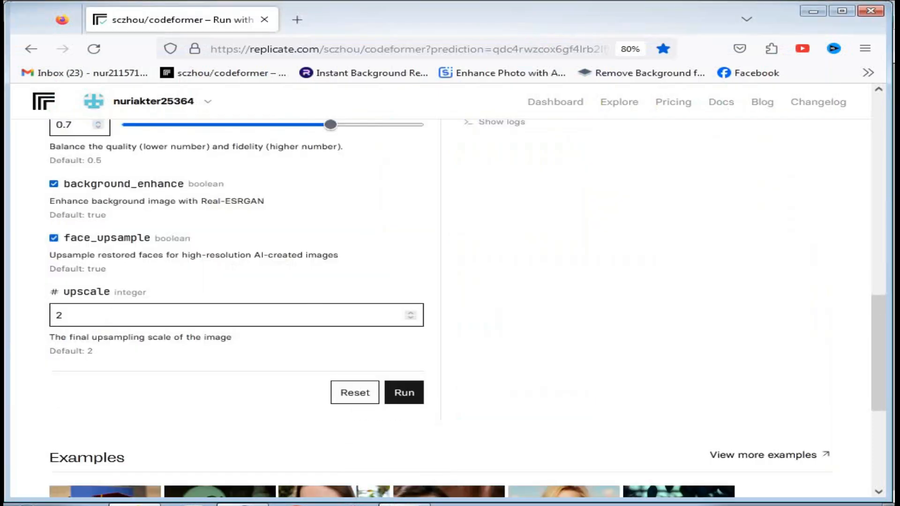
pyautogui.click(404, 392)
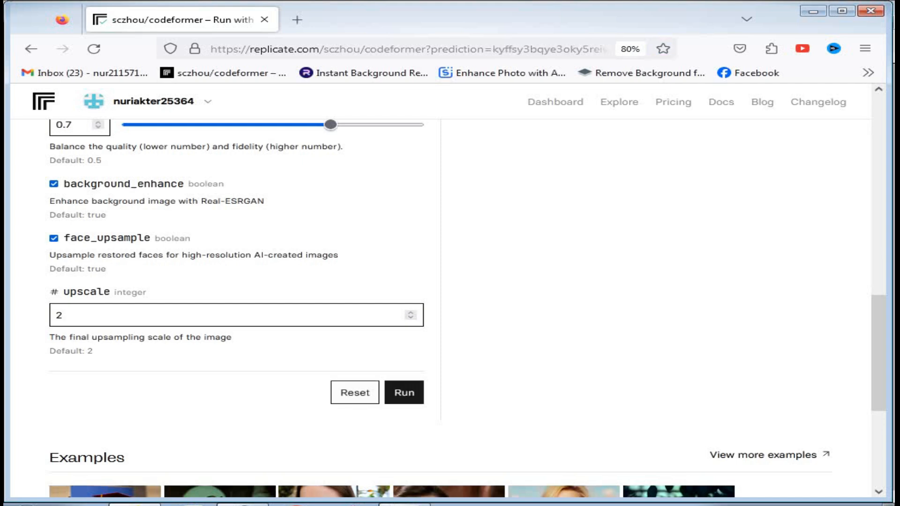
pyautogui.scroll(2, 441, 291)
pyautogui.scroll(6, 225, 282)
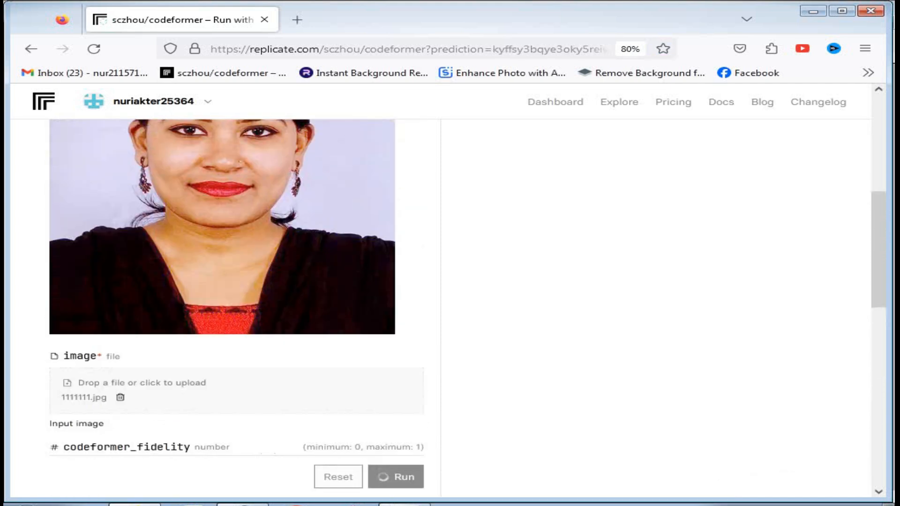
pyautogui.scroll(4, 225, 281)
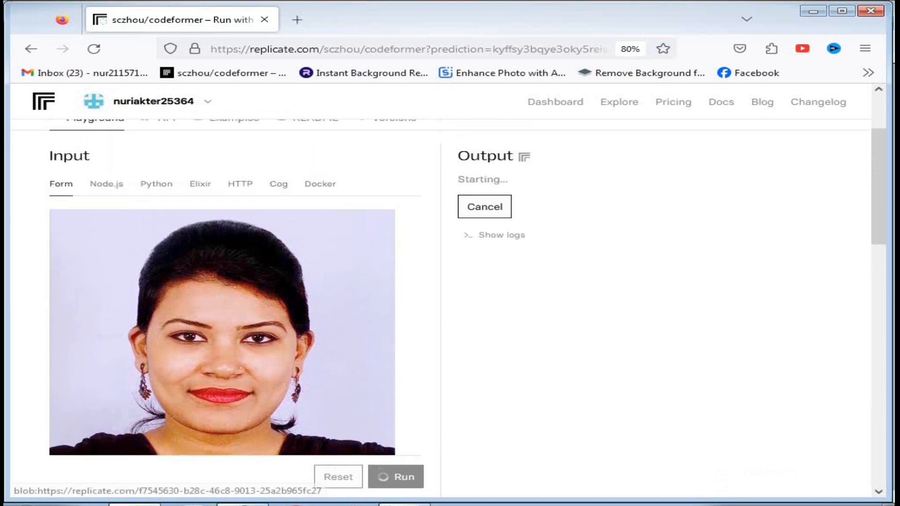
# Move the before/after comparison slider on the codeformer output fully to one side to reveal the whole restored portrait.
pyautogui.scroll(-2, 225, 282)
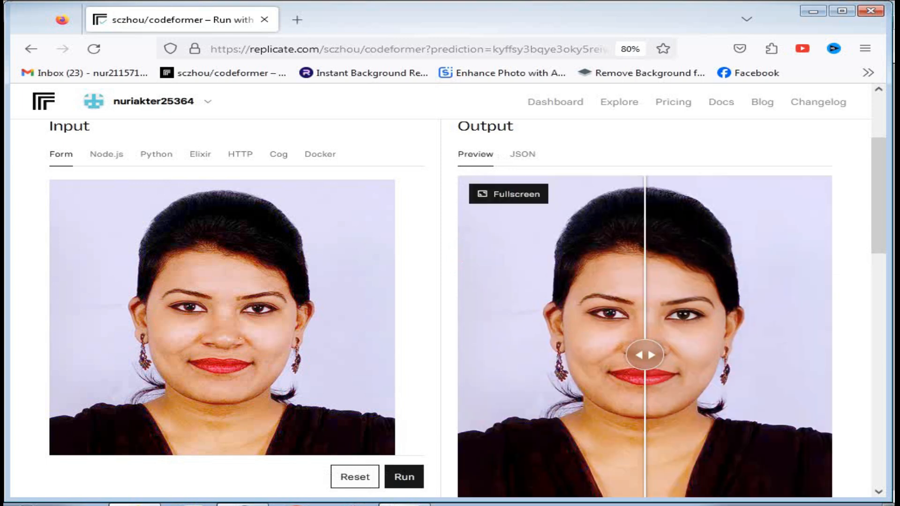
pyautogui.moveTo(645, 355); pyautogui.dragTo(462, 355)
pyautogui.scroll(-3, 462, 355)
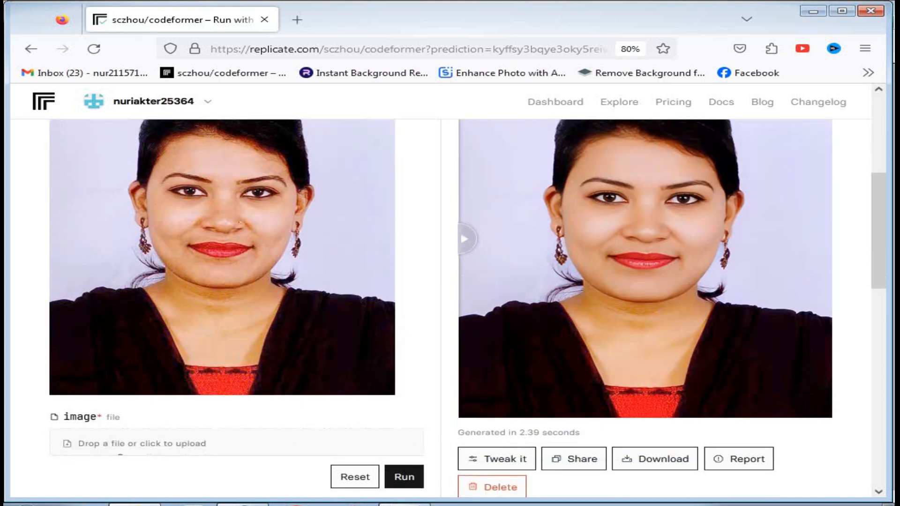
# Save the restored output image to the Desktop as a PNG file named output.
pyautogui.rightClick(590, 202)
pyautogui.click(658, 228)
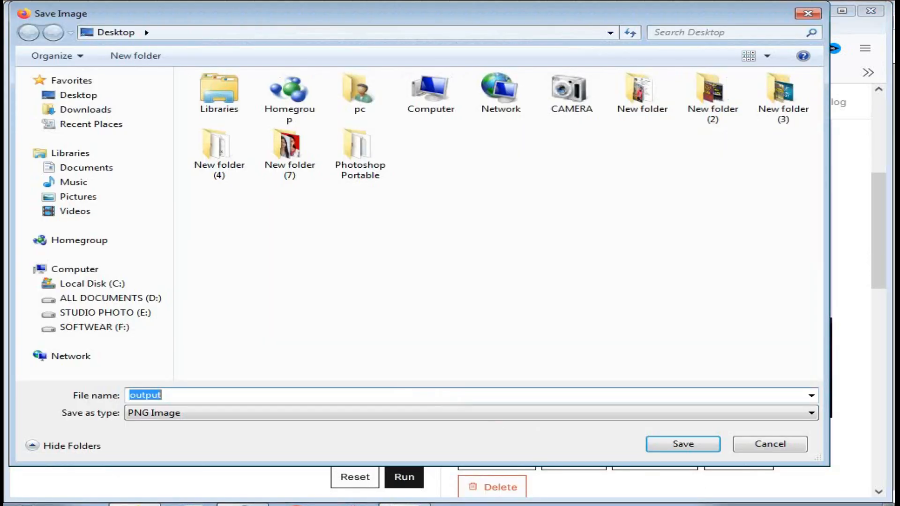
pyautogui.click(78, 94)
pyautogui.click(683, 444)
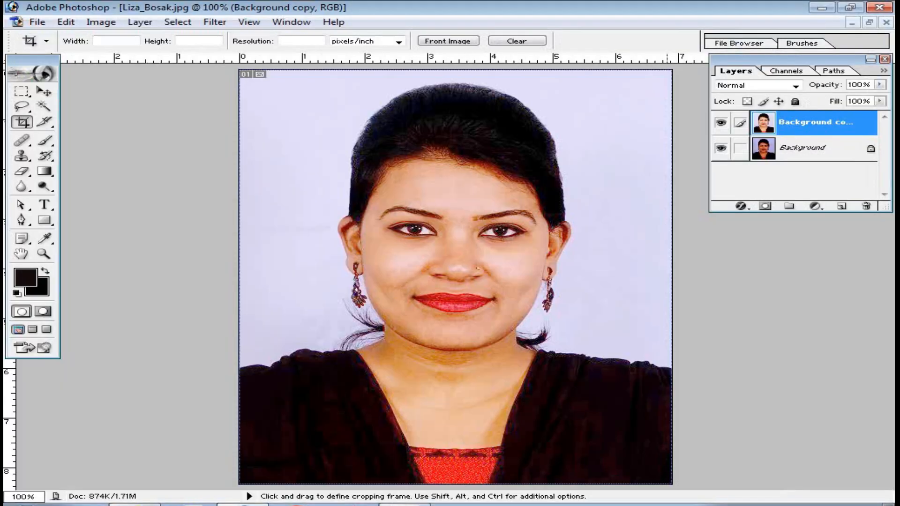
# Switch to Photoshop, take the portrait out of maximized view, open output.png from the Desktop, and place its window beside the portrait.
pyautogui.click(870, 22)
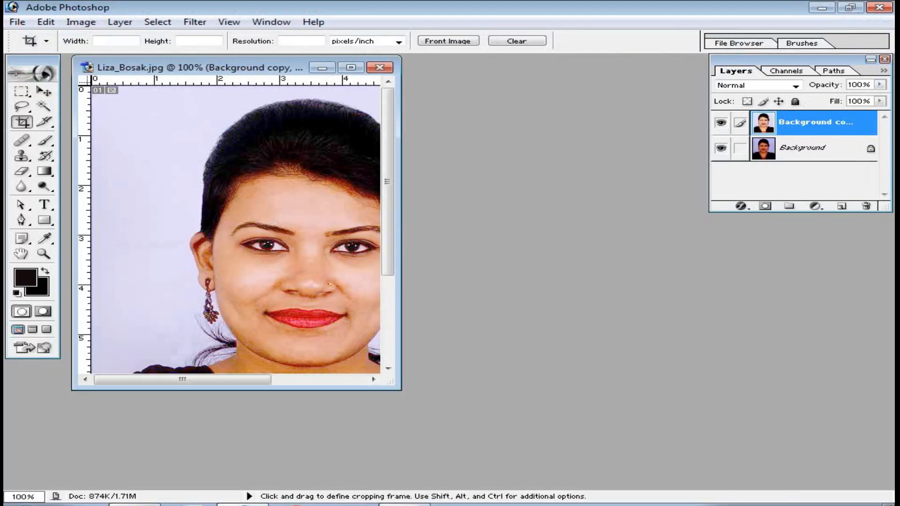
pyautogui.hotkey('ctrl', 'o')
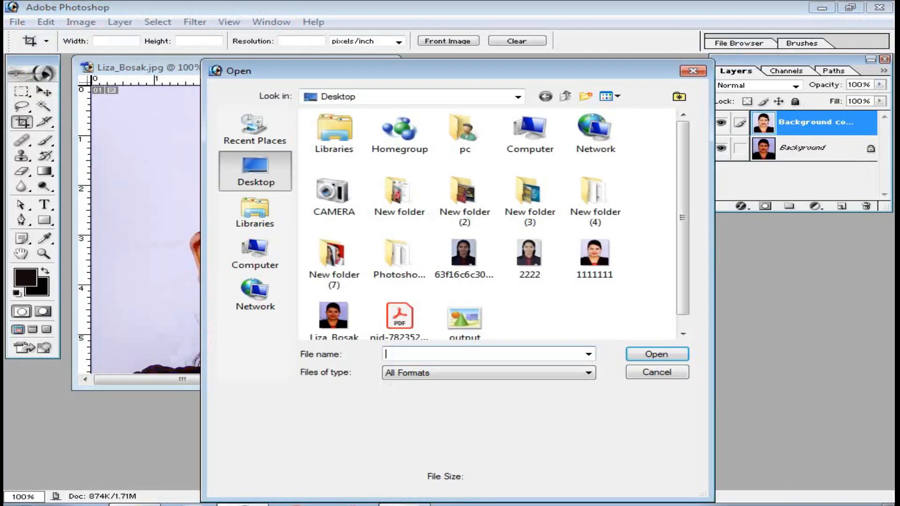
pyautogui.click(464, 319)
pyautogui.press('Return')
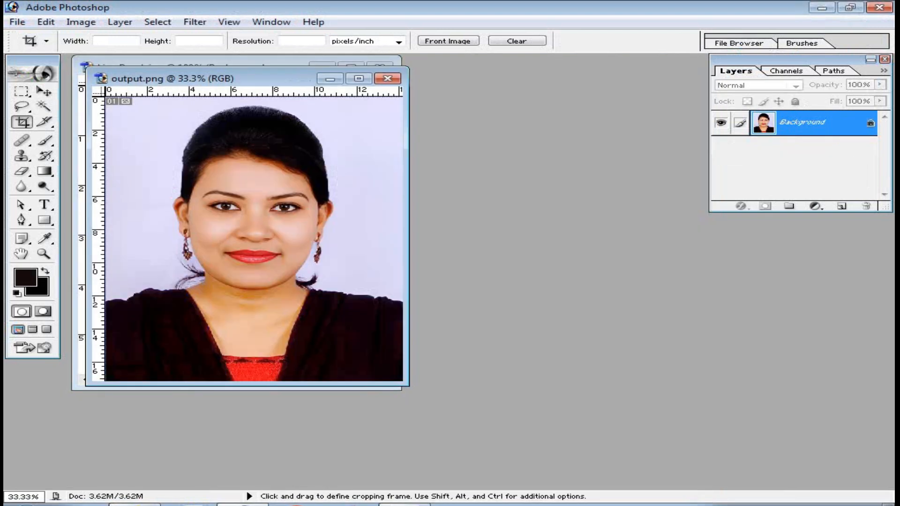
pyautogui.moveTo(310, 79); pyautogui.dragTo(652, 85)
# Examine the nose, eyes and lips up close in the original portrait and in output.png.
pyautogui.click(281, 67)
pyautogui.press('space')
pyautogui.moveTo(303, 241); pyautogui.dragTo(220, 161)
pyautogui.keyDown('ctrl'); pyautogui.click(223, 197); pyautogui.keyUp('ctrl')
pyautogui.keyDown('ctrl'); pyautogui.click(242, 262); pyautogui.keyUp('ctrl')
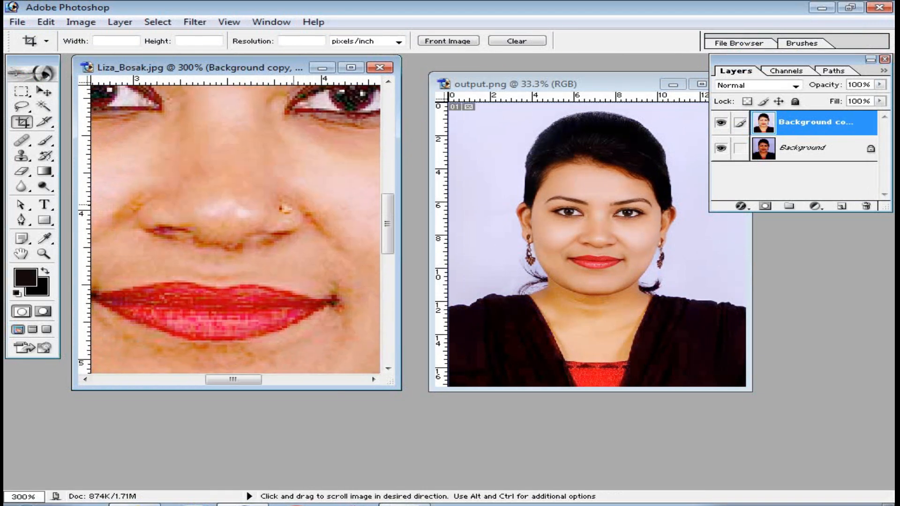
pyautogui.keyDown('alt'); pyautogui.click(267, 233); pyautogui.keyUp('alt')
pyautogui.keyDown('ctrl'); pyautogui.click(592, 249); pyautogui.keyUp('ctrl')
pyautogui.keyDown('ctrl'); pyautogui.click(592, 249); pyautogui.keyUp('ctrl')
pyautogui.keyDown('ctrl'); pyautogui.click(592, 249); pyautogui.keyUp('ctrl')
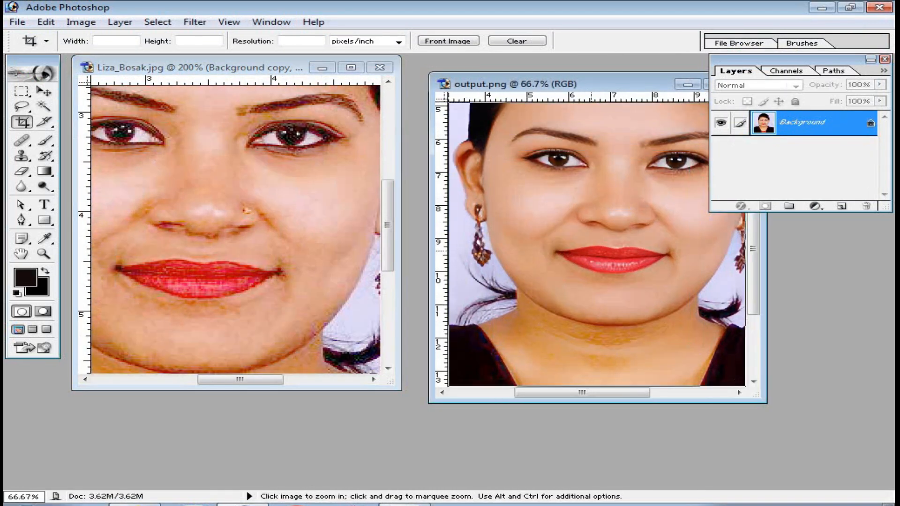
pyautogui.keyDown('ctrl'); pyautogui.click(592, 250); pyautogui.keyUp('ctrl')
pyautogui.keyDown('ctrl'); pyautogui.click(593, 250); pyautogui.keyUp('ctrl')
pyautogui.moveTo(593, 250); pyautogui.dragTo(574, 298)
pyautogui.moveTo(486, 147); pyautogui.dragTo(708, 358)
pyautogui.keyDown('alt'); pyautogui.click(603, 265); pyautogui.keyUp('alt')
pyautogui.moveTo(638, 233); pyautogui.dragTo(633, 308)
# Compare the two faces at similar size, with the original portrait at 100% and output.png at 50%.
pyautogui.click(210, 218)
pyautogui.moveTo(210, 218); pyautogui.dragTo(284, 257)
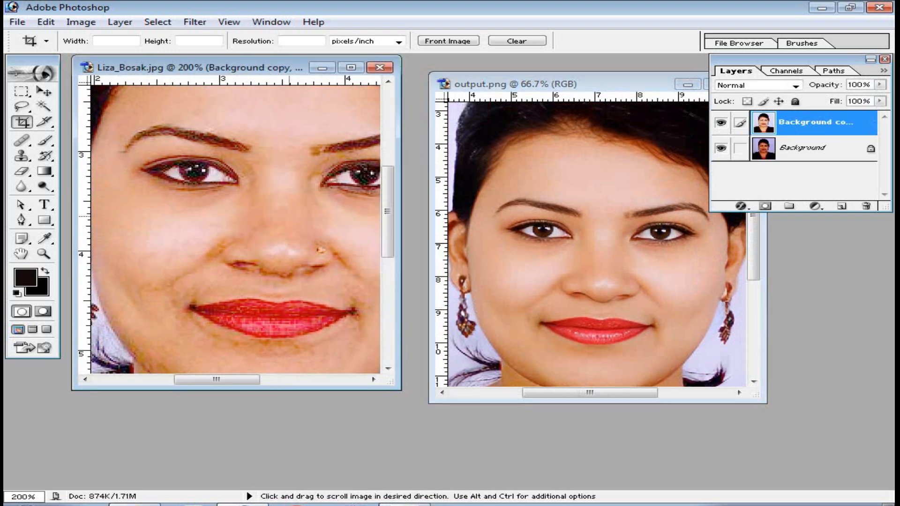
pyautogui.keyDown('alt'); pyautogui.click(286, 260); pyautogui.keyUp('alt')
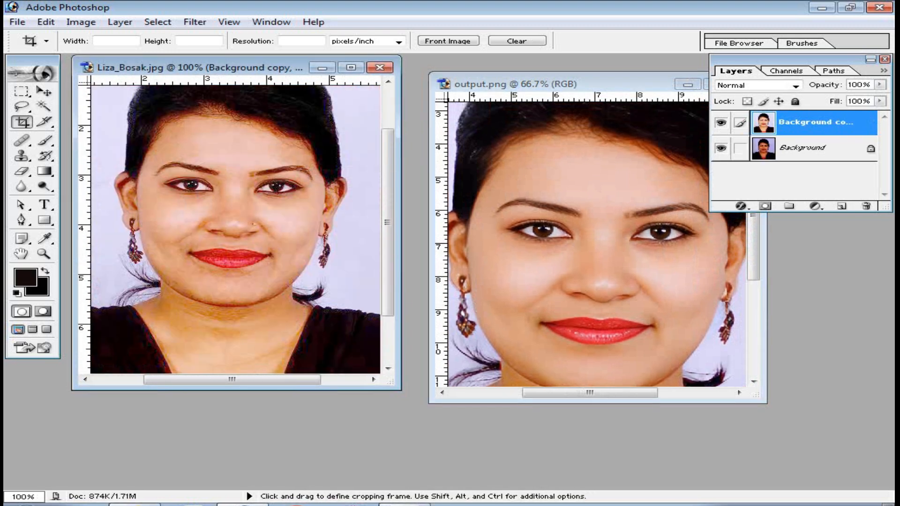
pyautogui.click(595, 260)
pyautogui.keyDown('alt'); pyautogui.click(596, 260); pyautogui.keyUp('alt')
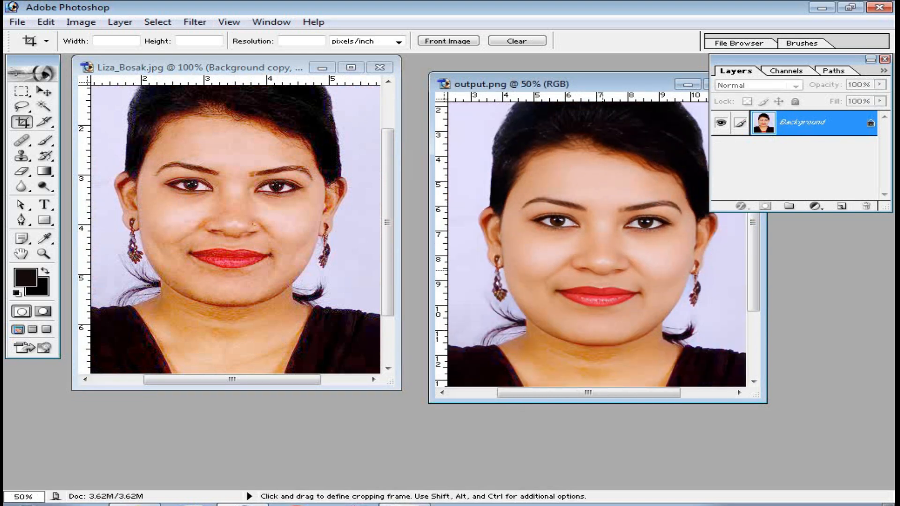
pyautogui.hotkey('ctrl', 'Tab')
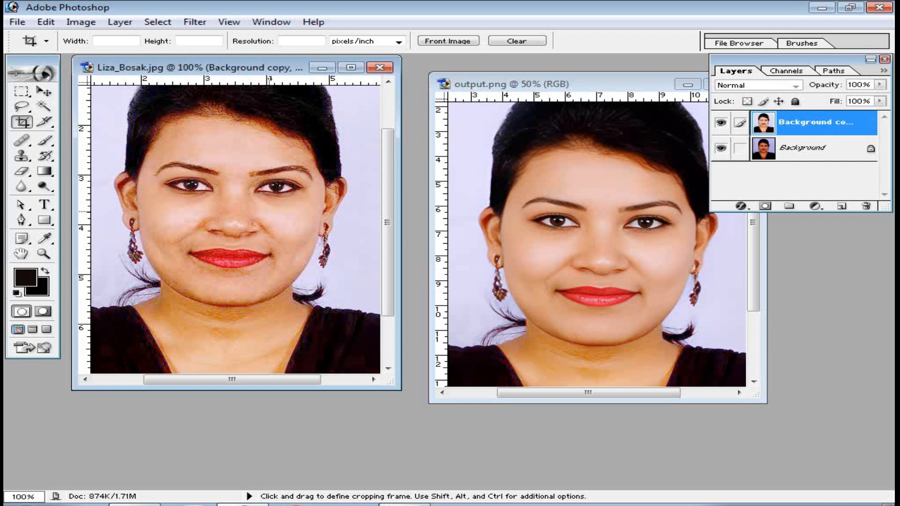
pyautogui.hotkey('ctrl', 'Tab')
# Reposition the output.png window and compare skin detail around the nose, at 200% there and 300% in the original portrait.
pyautogui.moveTo(581, 84); pyautogui.dragTo(518, 117)
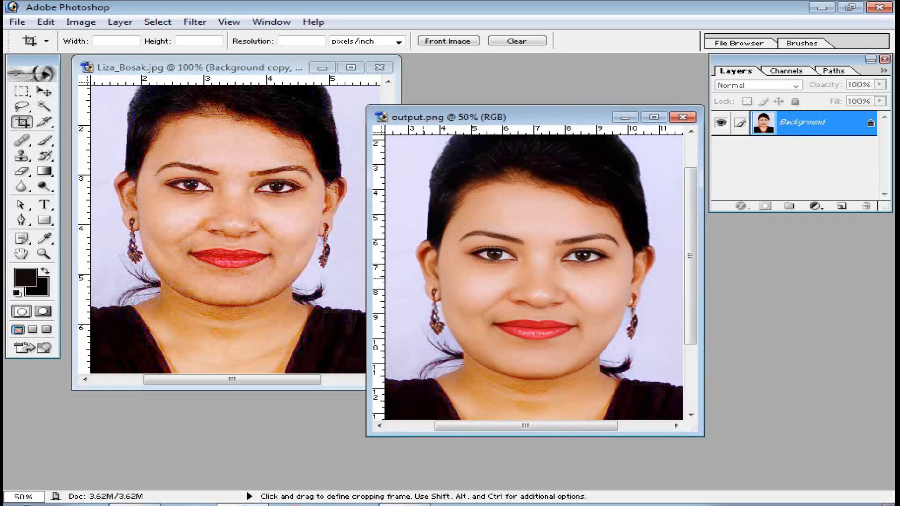
pyautogui.moveTo(407, 195); pyautogui.dragTo(638, 418)
pyautogui.keyDown('ctrl'); pyautogui.click(577, 289); pyautogui.keyUp('ctrl')
pyautogui.keyDown('ctrl'); pyautogui.click(577, 290); pyautogui.keyUp('ctrl')
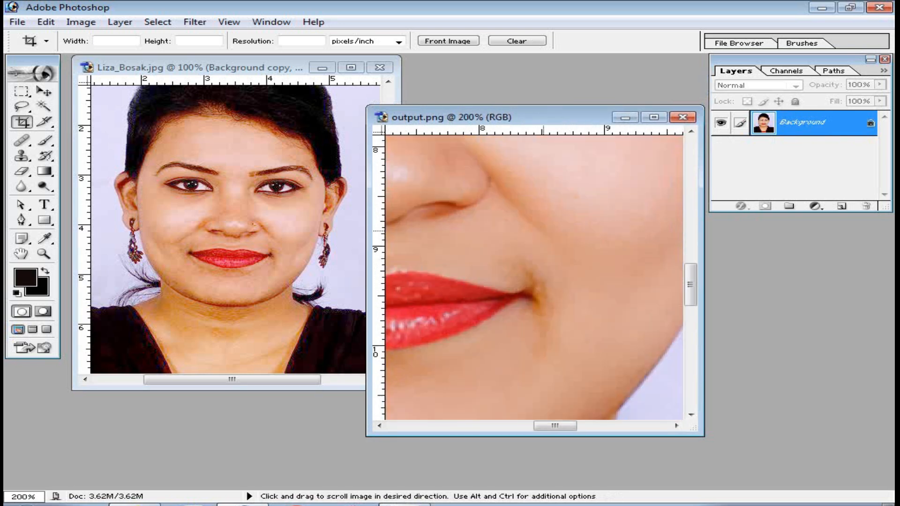
pyautogui.moveTo(408, 179); pyautogui.dragTo(507, 299)
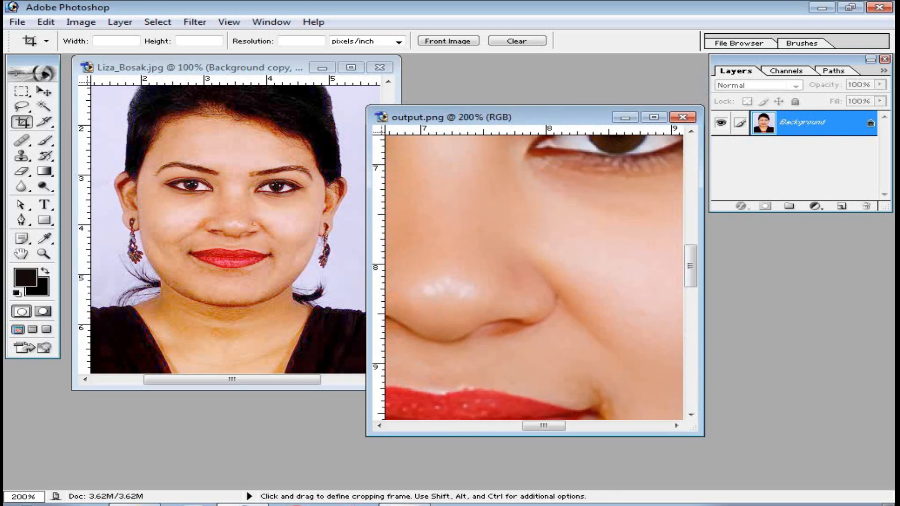
pyautogui.click(251, 230)
pyautogui.keyDown('ctrl'); pyautogui.click(252, 230); pyautogui.keyUp('ctrl')
pyautogui.keyDown('ctrl'); pyautogui.click(252, 230); pyautogui.keyUp('ctrl')
pyautogui.moveTo(210, 215); pyautogui.dragTo(238, 241)
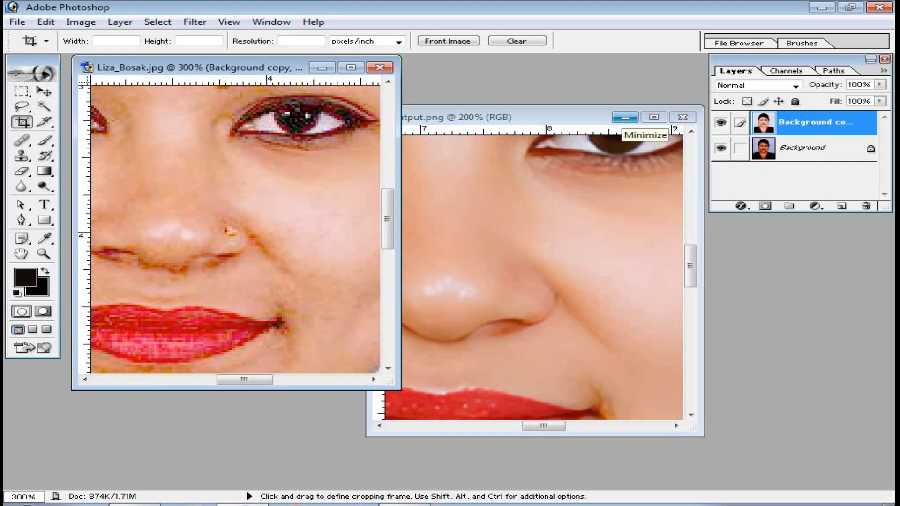
# Put output.png aside and show the original portrait maximized and fitted to the screen.
pyautogui.click(625, 117)
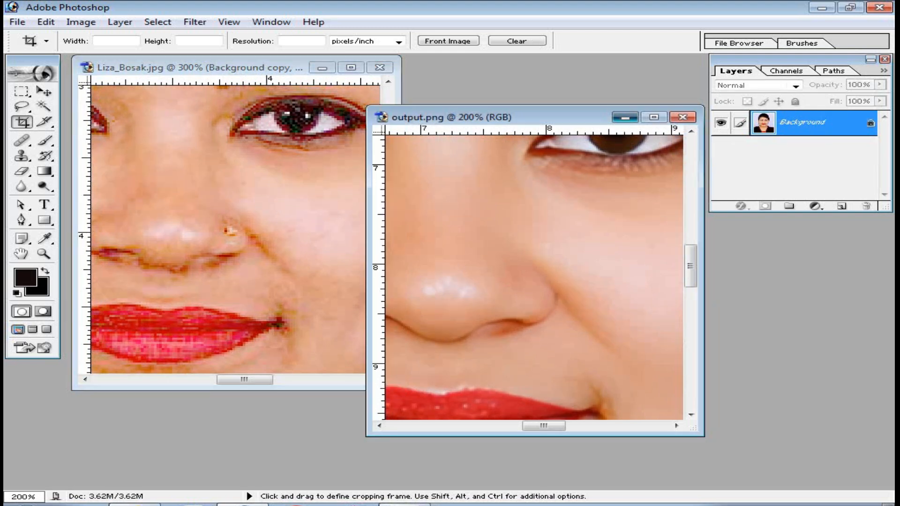
pyautogui.hotkey('ctrl', '-')
pyautogui.hotkey('ctrl', '-')
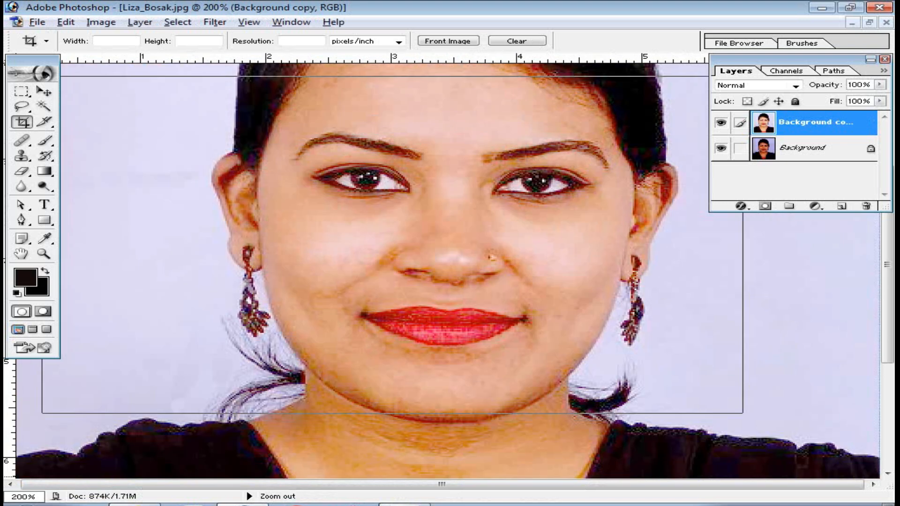
pyautogui.hotkey('ctrl', '0')
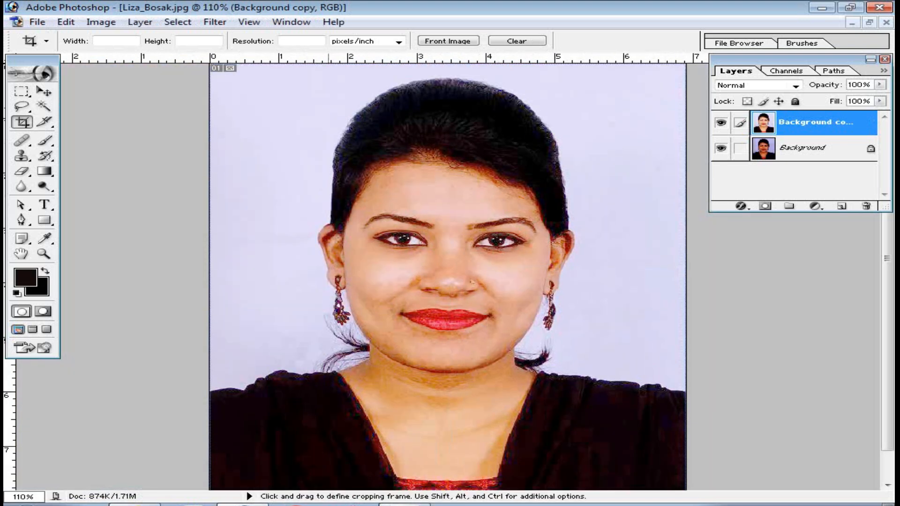
# Apply Imagenomic Noiseware Professional with its Default settings to the portrait's Background copy layer.
pyautogui.click(214, 21)
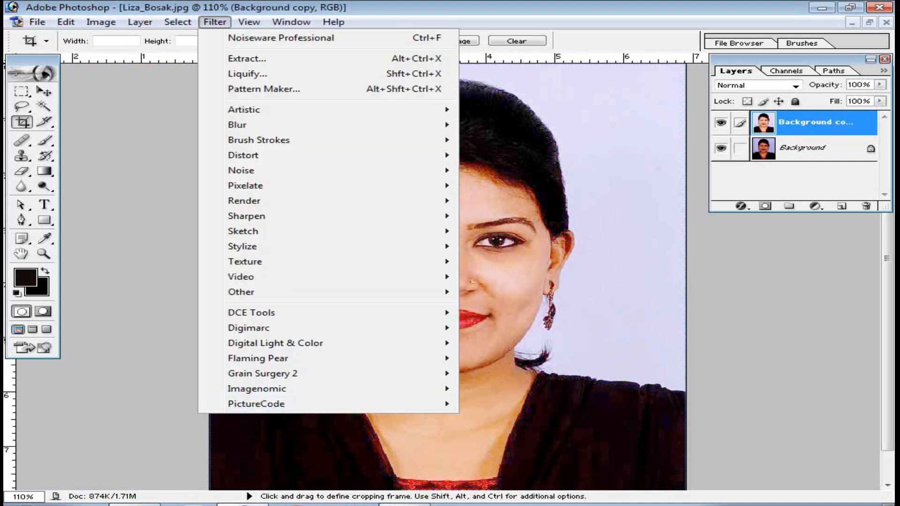
pyautogui.moveTo(262, 389)
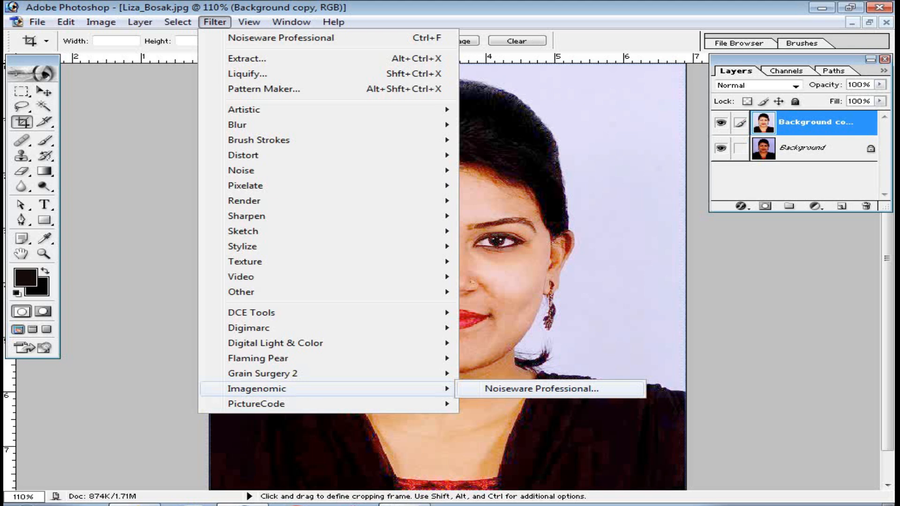
pyautogui.click(215, 21)
pyautogui.click(215, 22)
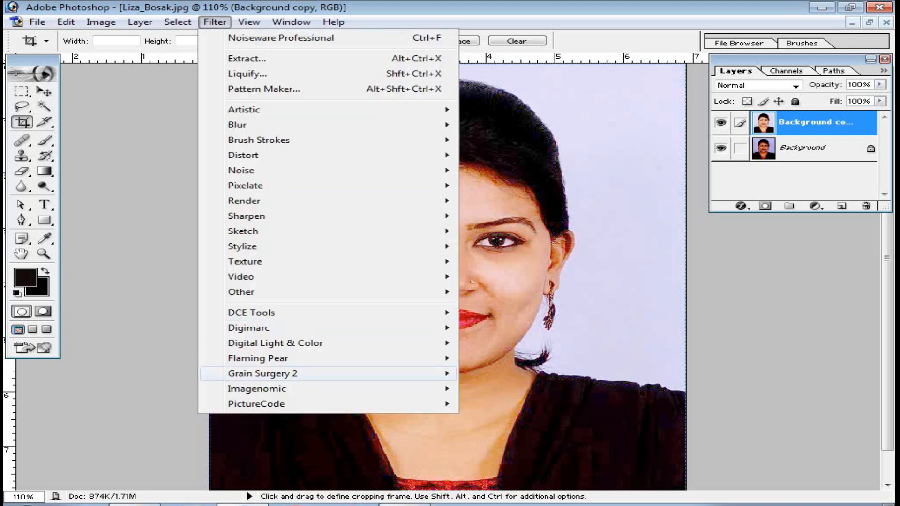
pyautogui.moveTo(257, 389)
pyautogui.click(541, 389)
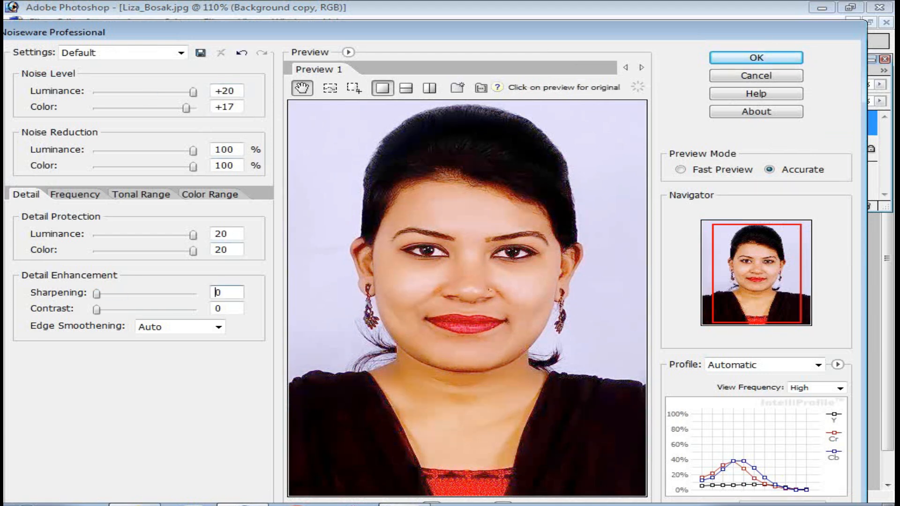
pyautogui.press('Return')
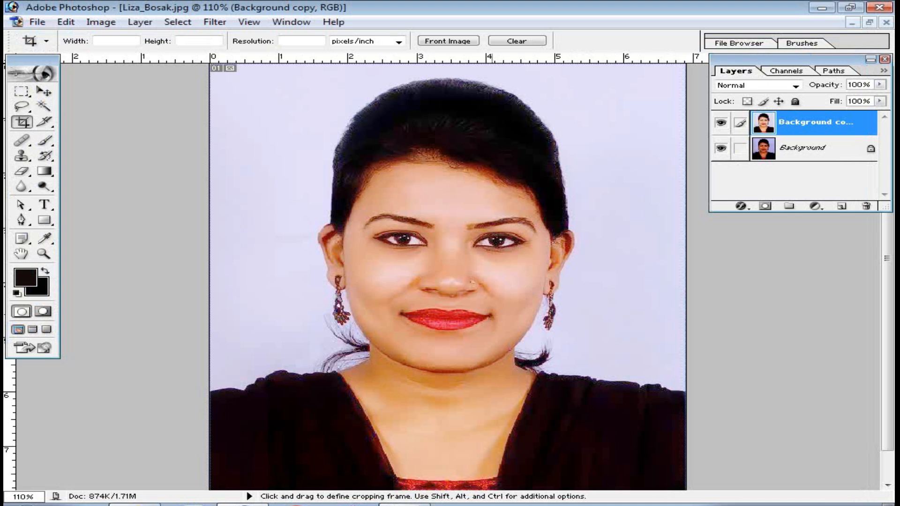
# Examine the noise-reduced face up close at 200% zoom.
pyautogui.click(215, 22)
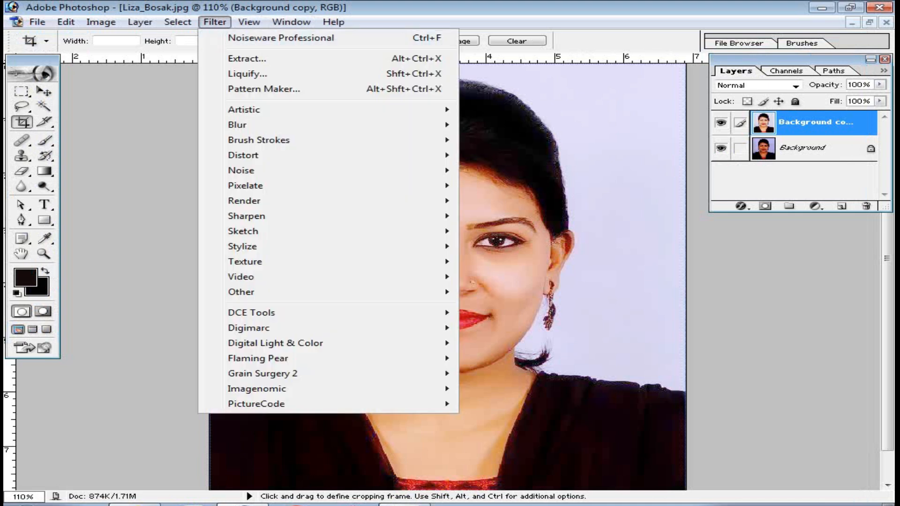
pyautogui.press('Escape')
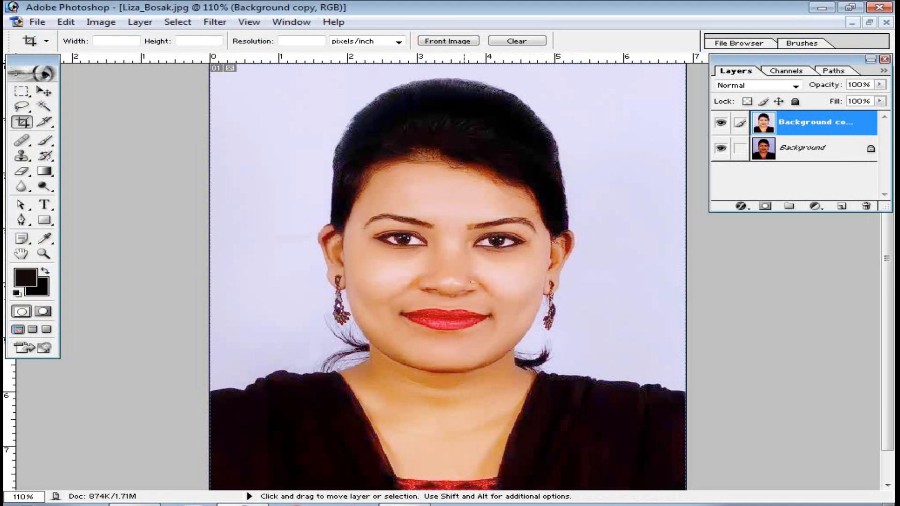
pyautogui.hotkey('ctrl', '+')
pyautogui.hotkey('ctrl', '+')
pyautogui.hotkey('ctrl', '-')
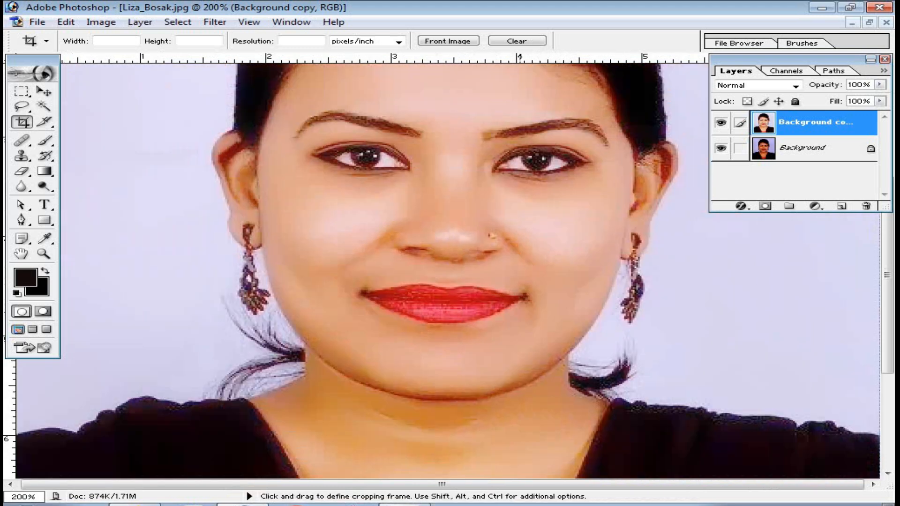
pyautogui.hotkey('ctrl', '-')
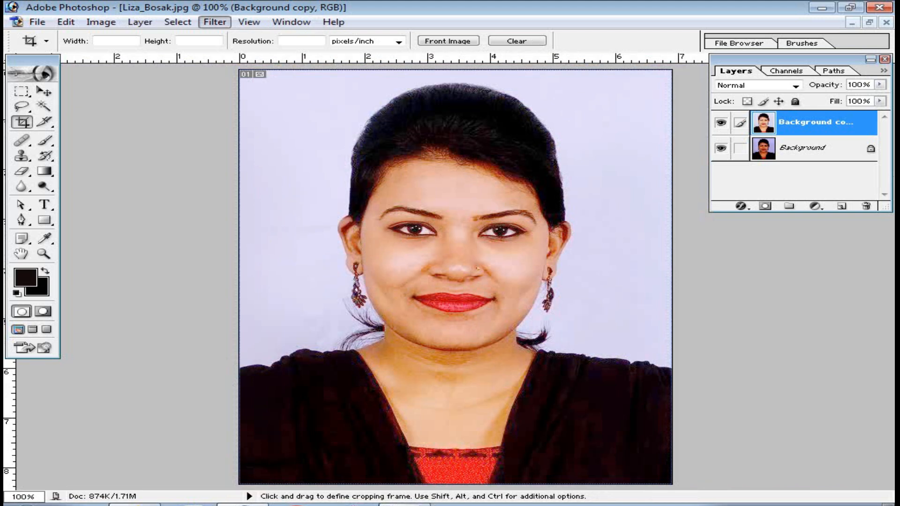
# Apply Grain Surgery 2 Remove Grain to the Background copy with 199% noise reduction, 3 degraining passes and Multichannel mode.
pyautogui.click(214, 21)
pyautogui.moveTo(263, 373)
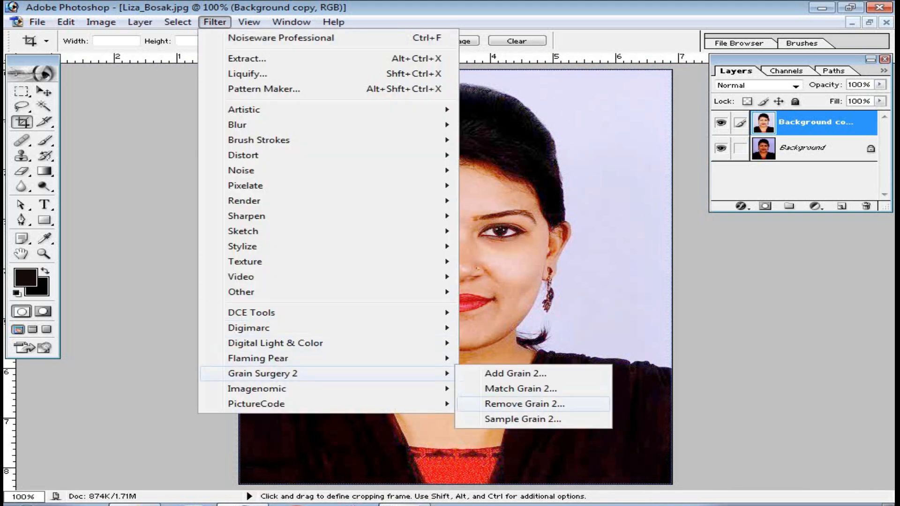
pyautogui.click(524, 403)
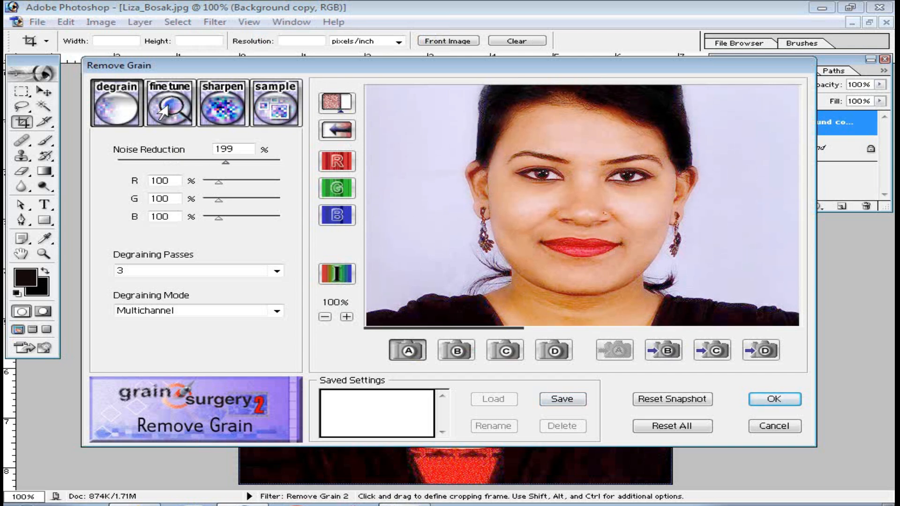
pyautogui.click(773, 399)
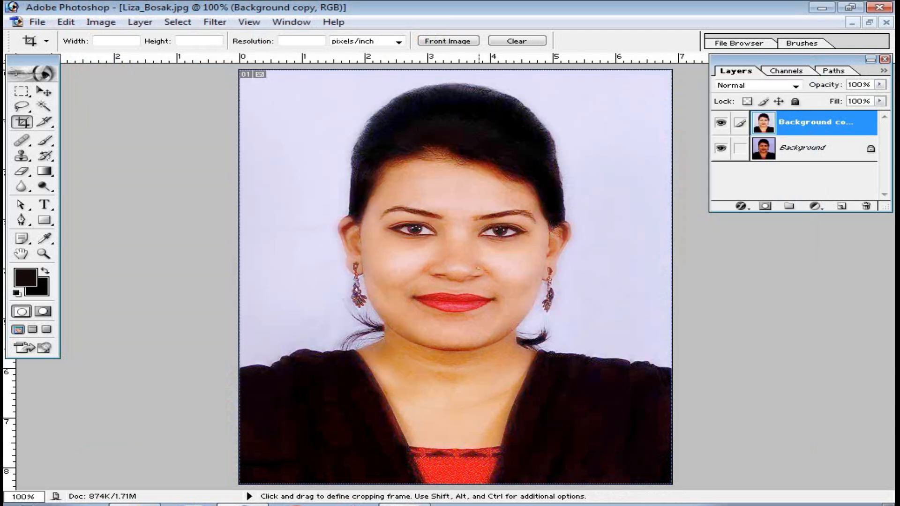
# Examine the degrained skin, lips and eyes at 300% and 200%, and return to a view of the whole portrait.
pyautogui.hotkey('ctrl', '+')
pyautogui.hotkey('ctrl', '+')
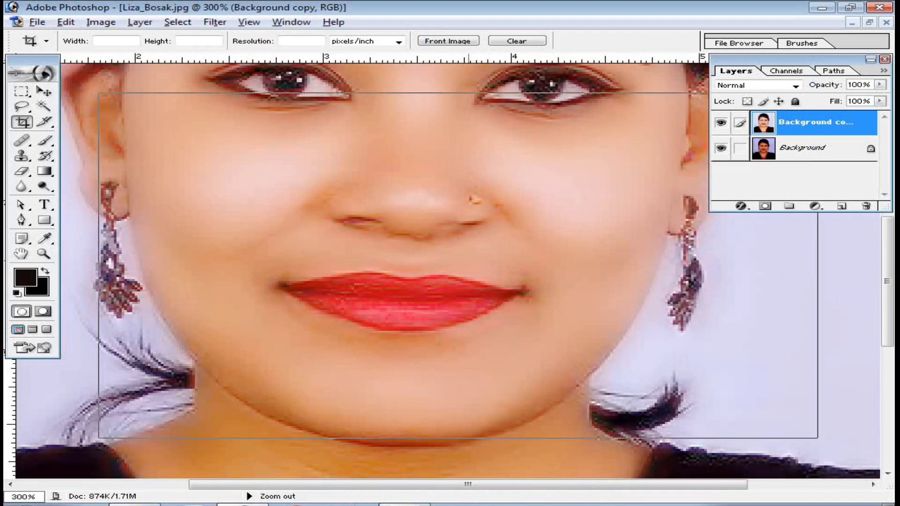
pyautogui.hotkey('ctrl', '-')
pyautogui.scroll(3, 441, 272)
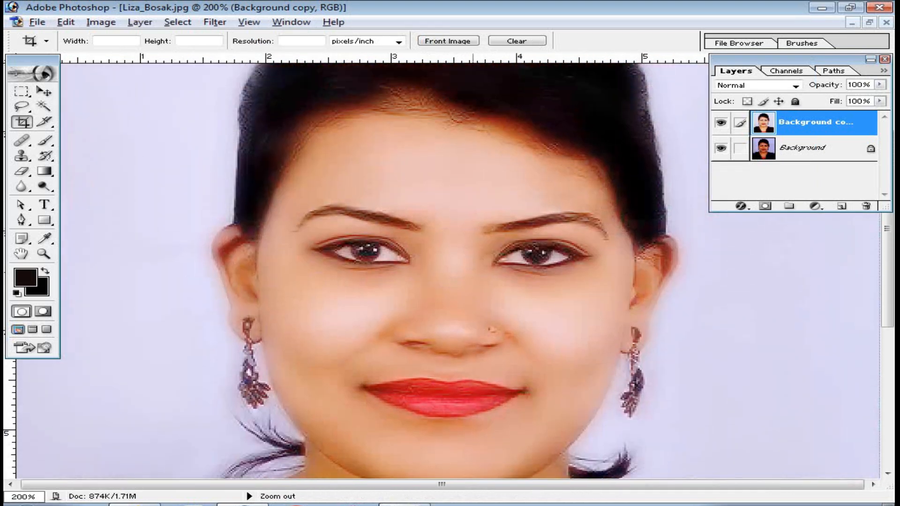
pyautogui.hotkey('ctrl', '-')
pyautogui.hotkey('ctrl', '-')
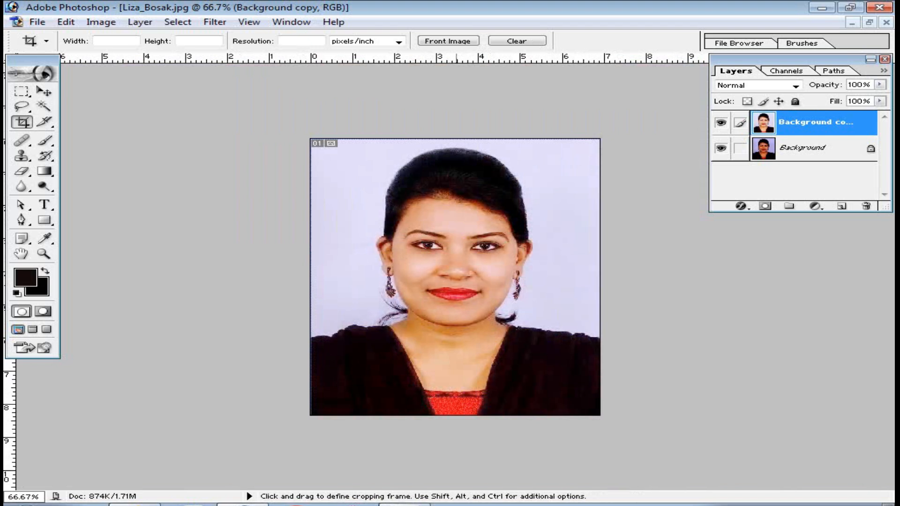
# Run the Remove Grain 2 filter again on the Background copy layer, checking the face at 200%.
pyautogui.moveTo(311, 143); pyautogui.dragTo(608, 427)
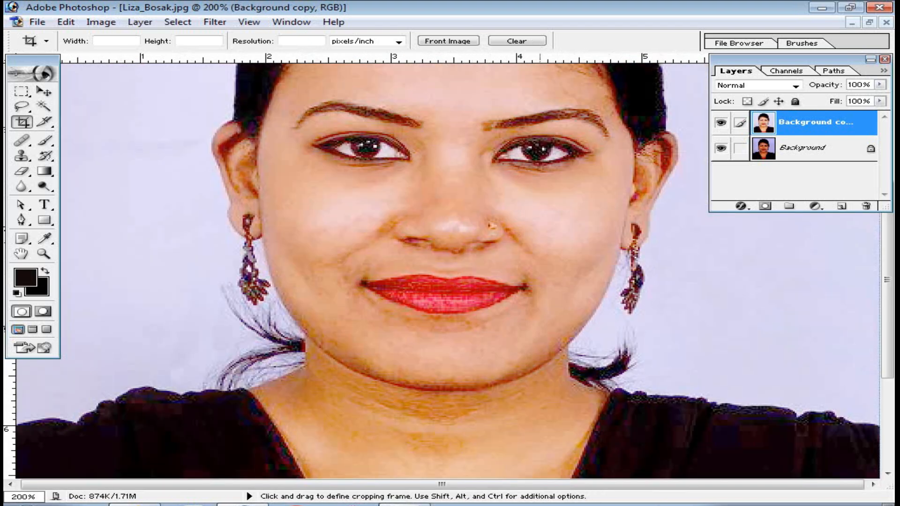
pyautogui.hotkey('ctrl', 'f')
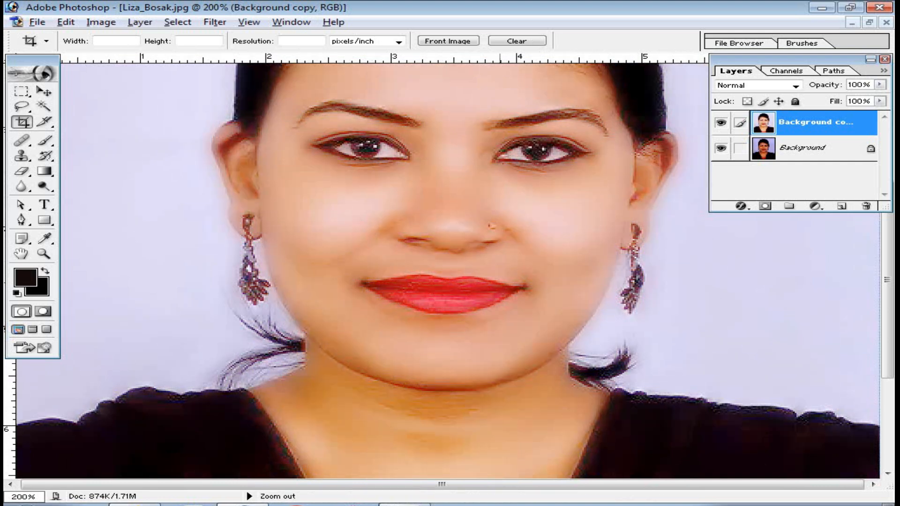
pyautogui.hotkey('ctrl', '-')
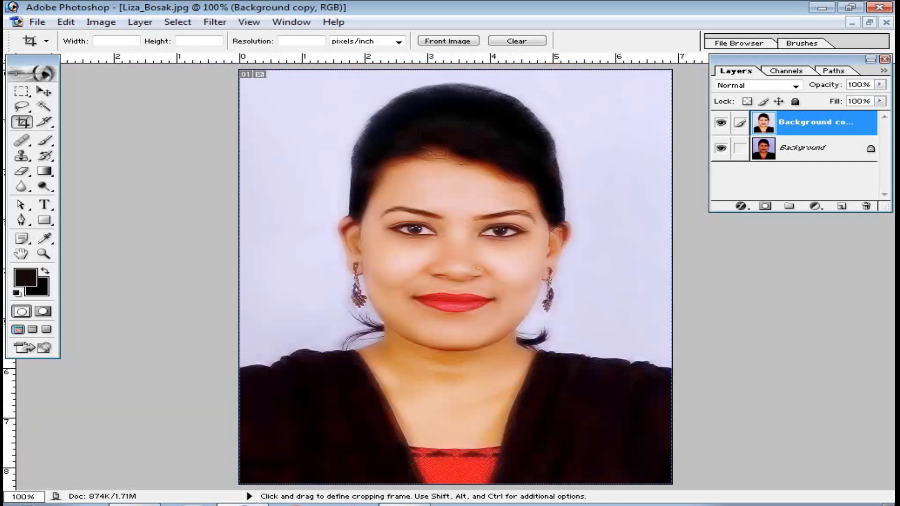
# Show both portraits in separate floating windows, with output.png reduced to 25% so the whole picture fits.
pyautogui.click(869, 22)
pyautogui.click(68, 481)
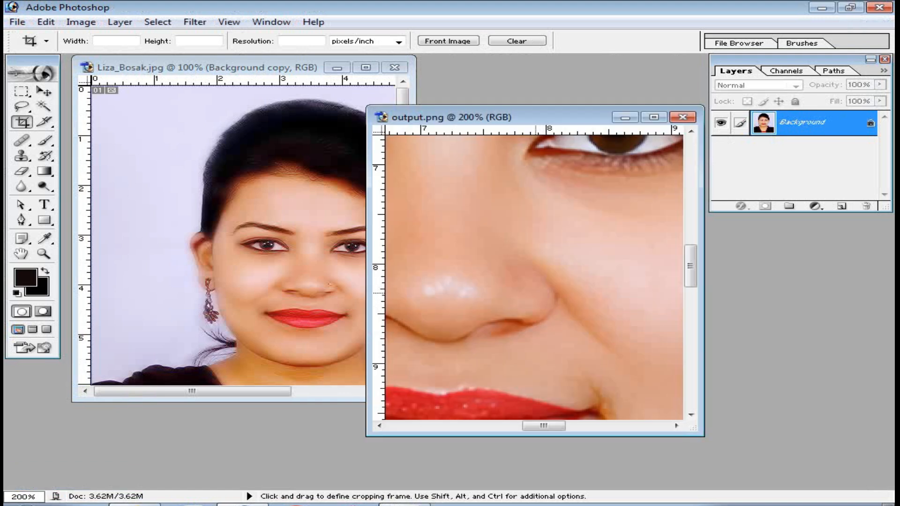
pyautogui.hotkey('ctrl', '-')
pyautogui.hotkey('ctrl', '-')
pyautogui.hotkey('ctrl', '-')
pyautogui.hotkey('ctrl', '-')
pyautogui.hotkey('ctrl', '-')
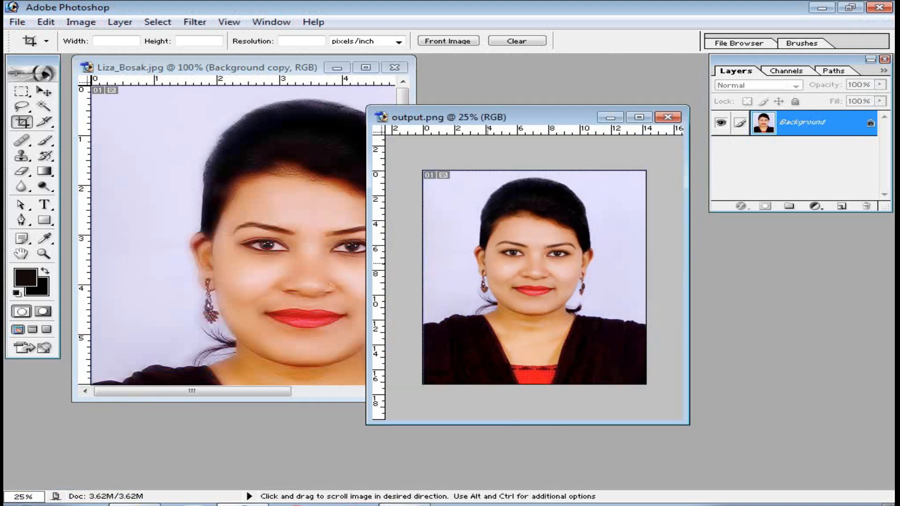
# Fit the smoothed portrait in its window at 66.7% and copy its Background copy layer into output.png with the Move tool.
pyautogui.press('v')
pyautogui.hotkey('ctrl', 'Tab')
pyautogui.hotkey('ctrl', '-')
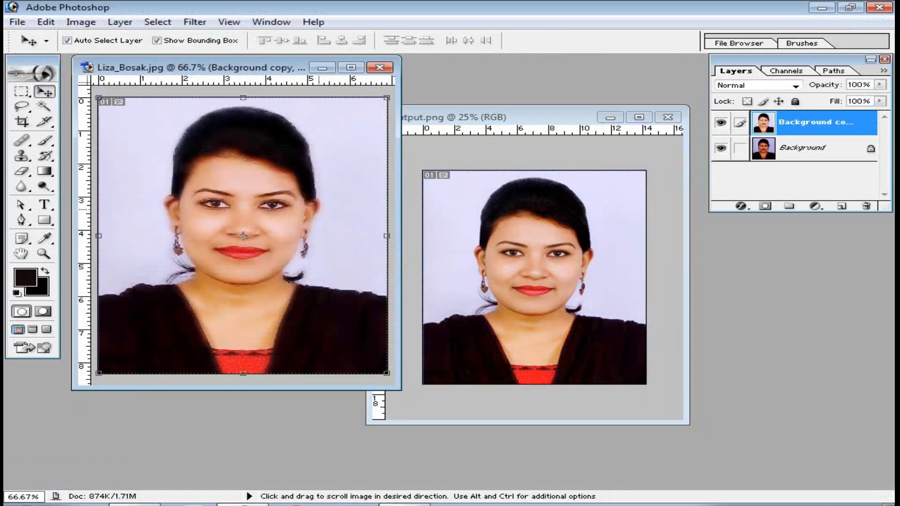
pyautogui.moveTo(253, 199); pyautogui.dragTo(412, 225)
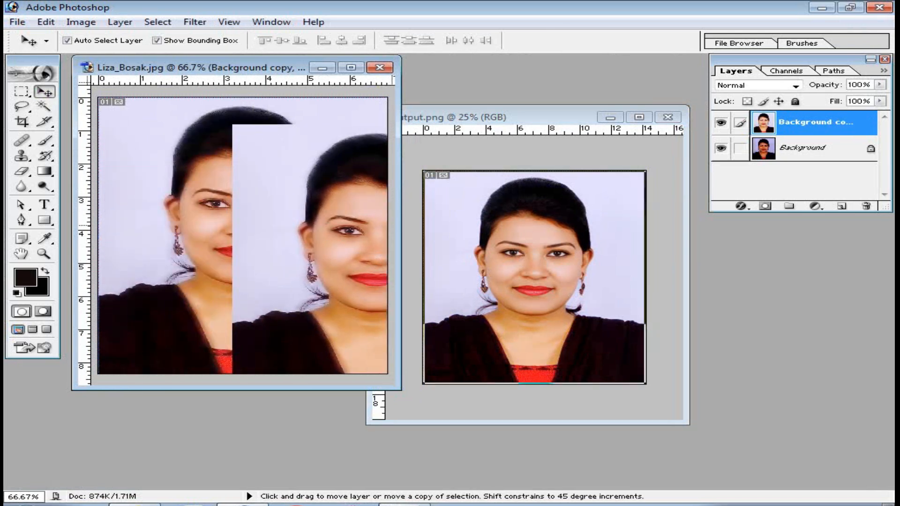
pyautogui.moveTo(412, 225); pyautogui.dragTo(525, 243)
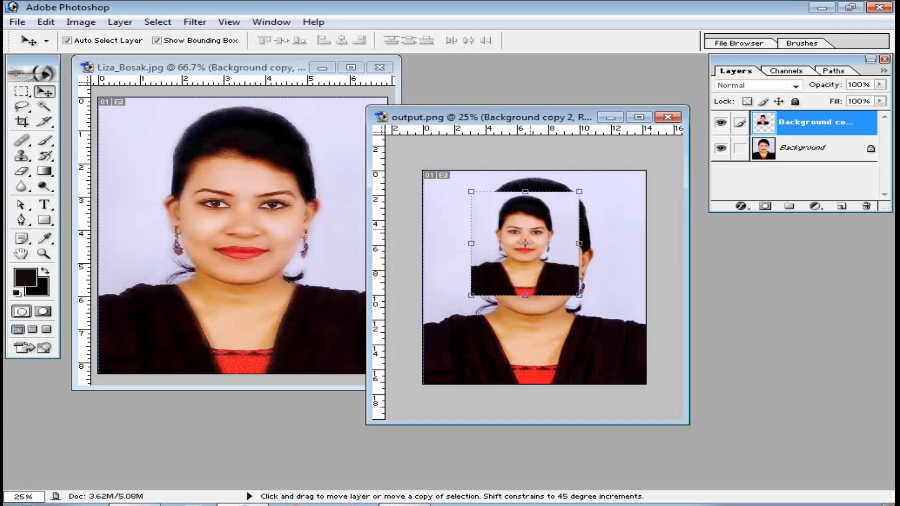
# Maximize output.png and scale the copied layer up until it covers the whole portrait underneath.
pyautogui.doubleClick(541, 117)
pyautogui.moveTo(472, 225); pyautogui.dragTo(400, 193)
pyautogui.moveTo(451, 271); pyautogui.dragTo(611, 433)
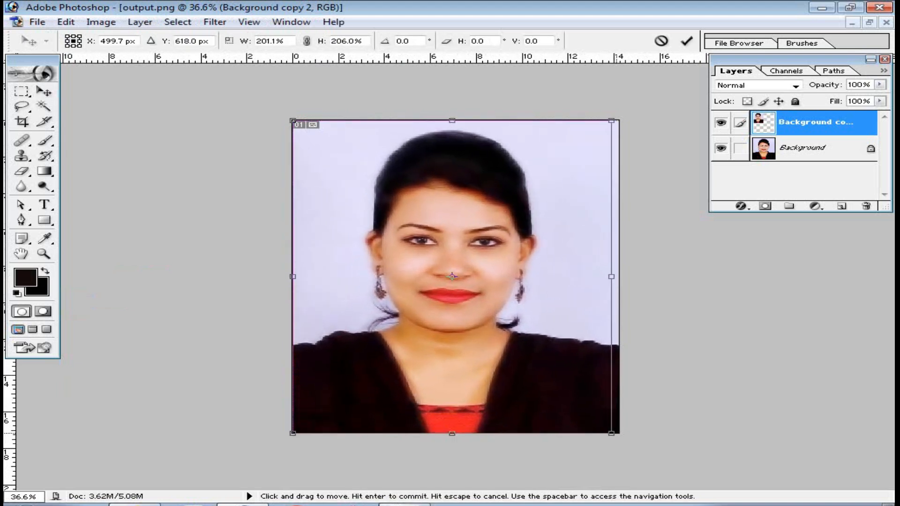
pyautogui.press('Return')
pyautogui.hotkey('ctrl', '+')
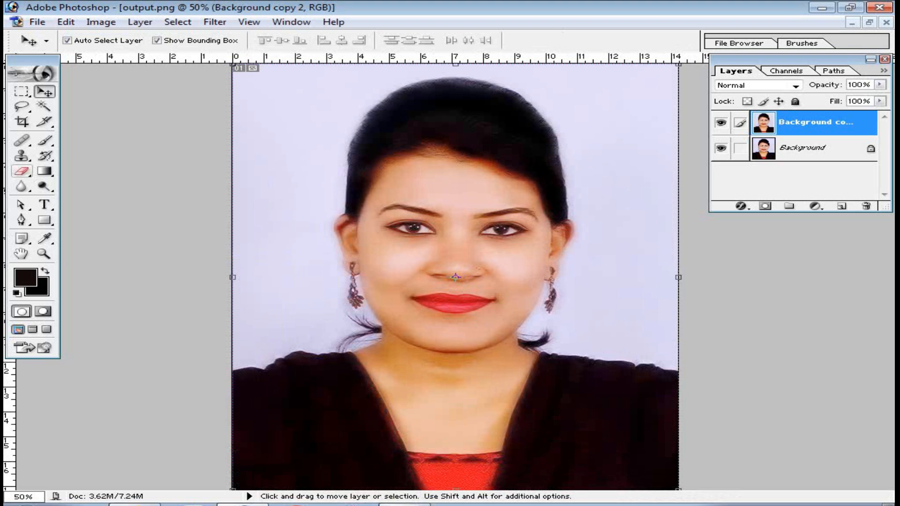
# Erase the copied layer over the eyes, lips and clothing with a 116 px Eraser, and merge it down into the Background.
pyautogui.click(21, 171)
pyautogui.click(94, 172)
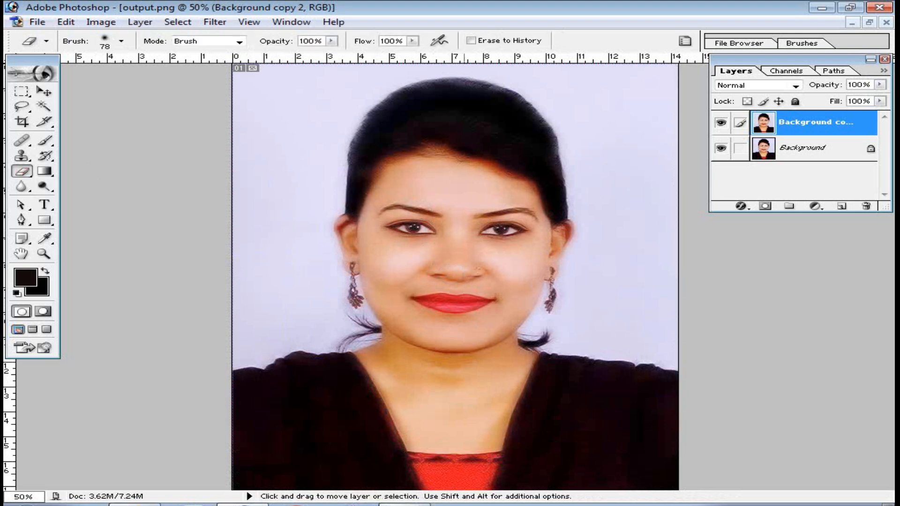
pyautogui.hotkey('ctrl', '+')
pyautogui.rightClick(591, 260)
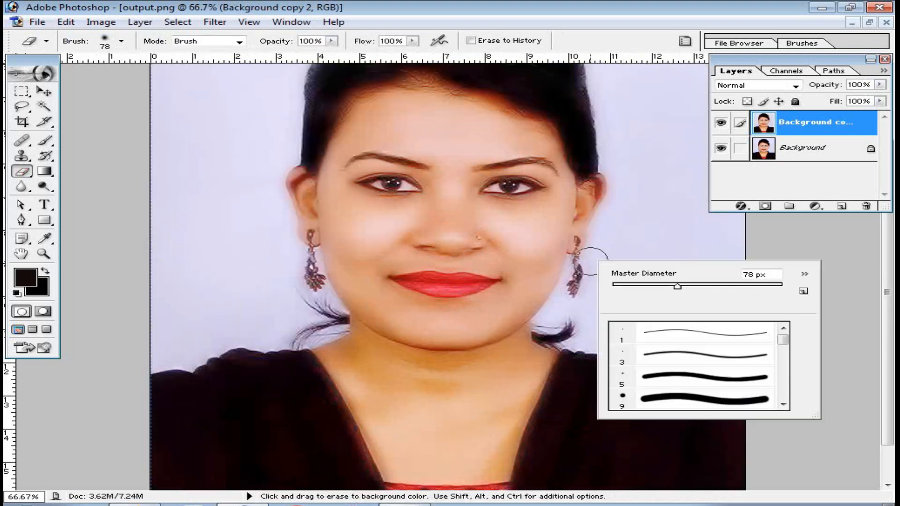
pyautogui.moveTo(677, 286); pyautogui.dragTo(704, 286)
pyautogui.moveTo(522, 282)
pyautogui.mouseDown()
pyautogui.moveTo(408, 296)
pyautogui.moveTo(480, 312)
pyautogui.moveTo(491, 298)
pyautogui.moveTo(401, 263)
pyautogui.moveTo(410, 252)
pyautogui.moveTo(491, 288)
pyautogui.moveTo(440, 254)
pyautogui.moveTo(437, 208)
pyautogui.moveTo(471, 202)
pyautogui.moveTo(521, 234)
pyautogui.moveTo(519, 266)
pyautogui.moveTo(533, 207)
pyautogui.moveTo(548, 215)
pyautogui.moveTo(539, 188)
pyautogui.moveTo(476, 179)
pyautogui.moveTo(552, 190)
pyautogui.moveTo(442, 202)
pyautogui.moveTo(507, 213)
pyautogui.moveTo(530, 252)
pyautogui.moveTo(511, 291)
pyautogui.moveTo(572, 166)
pyautogui.moveTo(524, 142)
pyautogui.moveTo(523, 170)
pyautogui.moveTo(434, 89)
pyautogui.moveTo(460, 149)
pyautogui.moveTo(389, 170)
pyautogui.moveTo(360, 205)
pyautogui.moveTo(388, 388)
pyautogui.moveTo(376, 435)
pyautogui.moveTo(203, 387)
pyautogui.moveTo(383, 343)
pyautogui.moveTo(542, 366)
pyautogui.moveTo(398, 365)
pyautogui.moveTo(494, 375)
pyautogui.moveTo(543, 400)
pyautogui.mouseUp()
pyautogui.hotkey('ctrl', 'z')
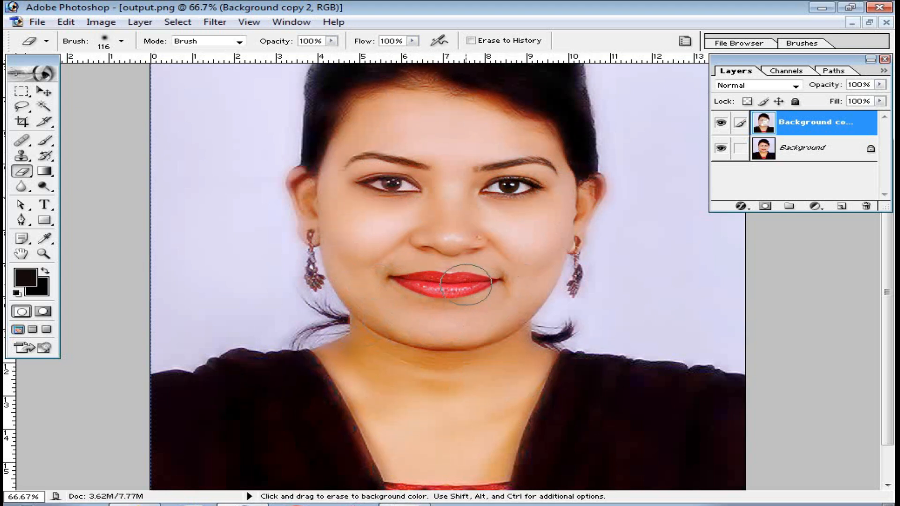
pyautogui.moveTo(410, 218)
pyautogui.mouseDown()
pyautogui.moveTo(458, 177)
pyautogui.moveTo(378, 131)
pyautogui.moveTo(531, 178)
pyautogui.moveTo(527, 267)
pyautogui.moveTo(497, 321)
pyautogui.moveTo(500, 416)
pyautogui.moveTo(395, 352)
pyautogui.moveTo(351, 366)
pyautogui.moveTo(520, 473)
pyautogui.moveTo(558, 357)
pyautogui.moveTo(567, 441)
pyautogui.moveTo(201, 366)
pyautogui.mouseUp()
pyautogui.scroll(-1, 468, 319)
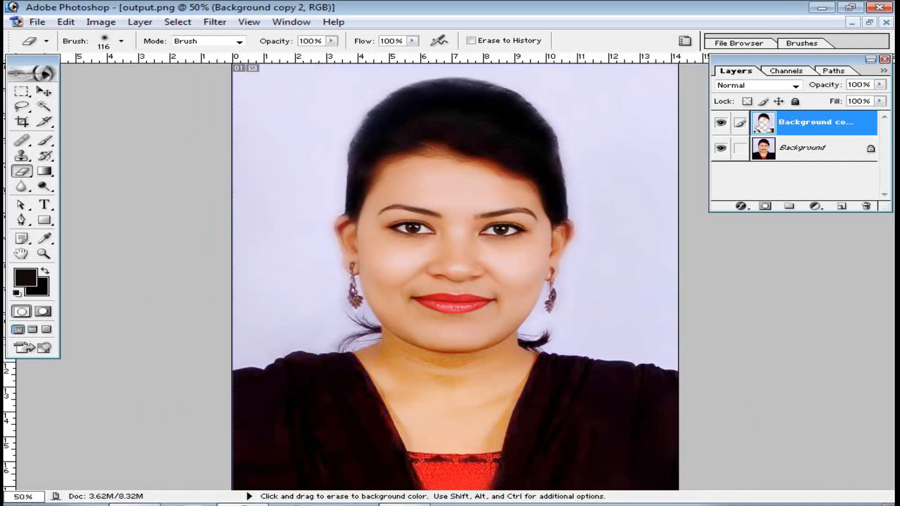
pyautogui.hotkey('ctrl', 'e')
# Examine the merged portrait's face at 100% and the neck skin under the chin at 200%.
pyautogui.keyDown('ctrl'); pyautogui.click(479, 287); pyautogui.keyUp('ctrl')
pyautogui.keyDown('ctrl'); pyautogui.click(452, 260); pyautogui.keyUp('ctrl')
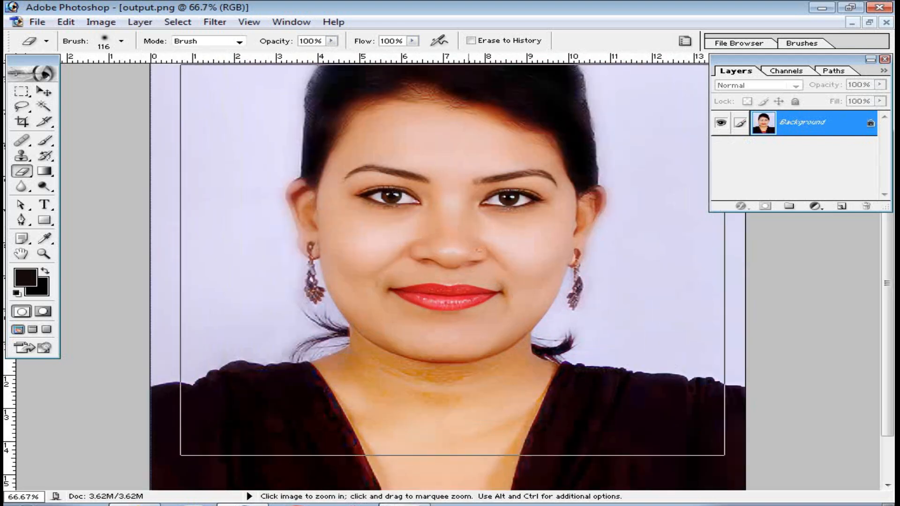
pyautogui.moveTo(487, 345); pyautogui.dragTo(491, 262)
pyautogui.scroll(1, 480, 271)
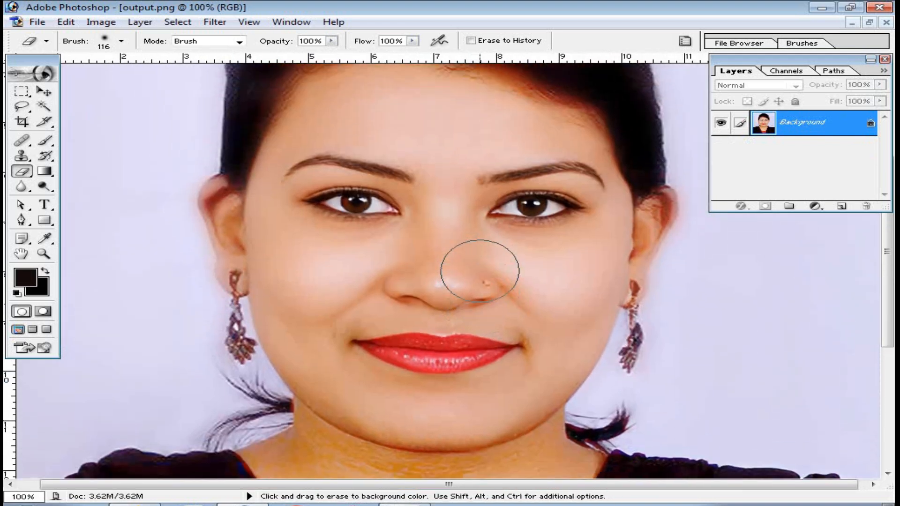
pyautogui.scroll(3, 469, 268)
pyautogui.scroll(-1, 497, 265)
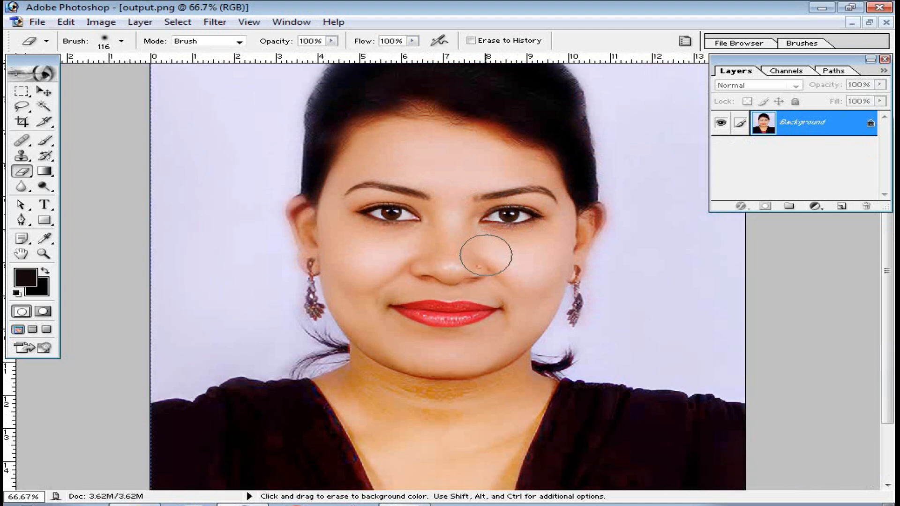
pyautogui.moveTo(230, 180); pyautogui.dragTo(651, 483)
pyautogui.hotkey('ctrl', 'space')
pyautogui.moveTo(92, 109); pyautogui.dragTo(796, 450)
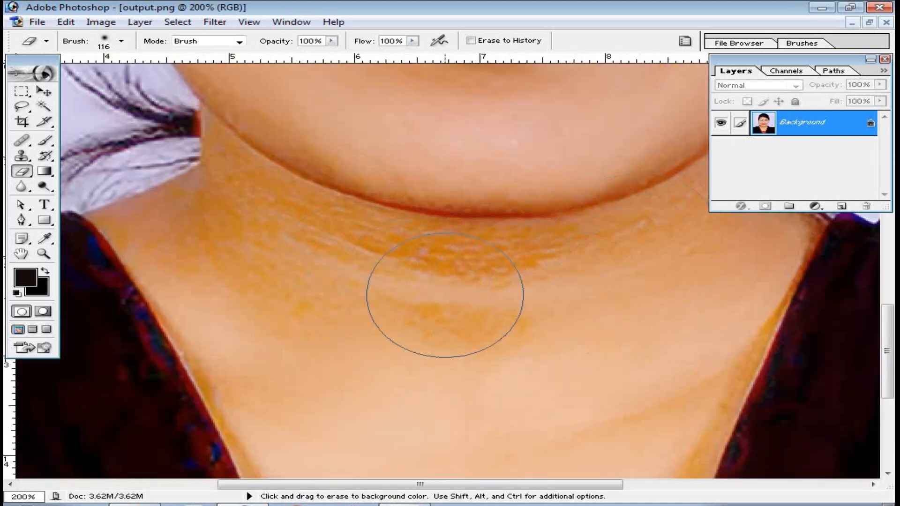
pyautogui.hotkey('ctrl', 'alt', '0')
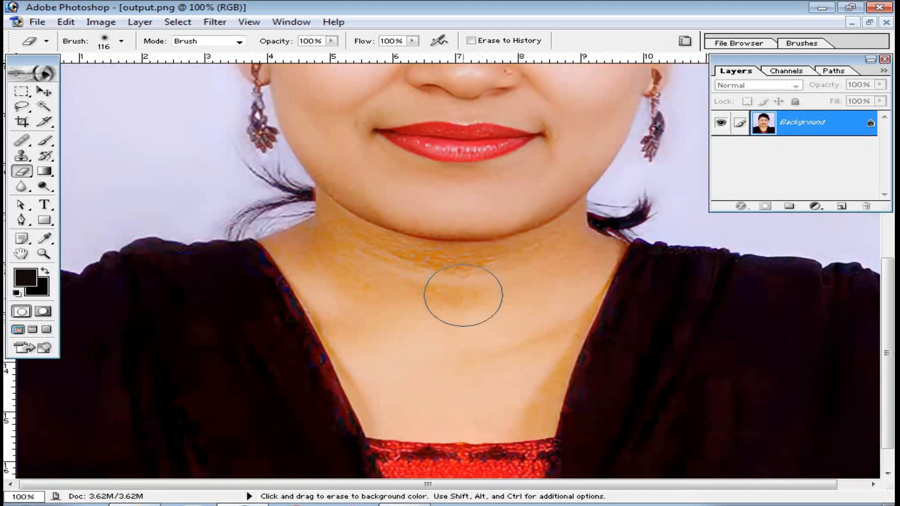
pyautogui.scroll(3, 463, 295)
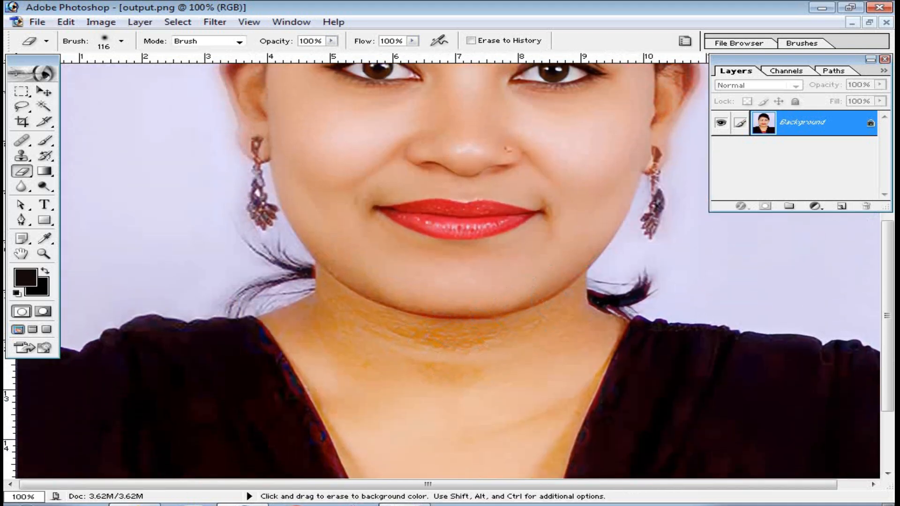
# Duplicate the Background layer and set the Brush tool's opacity to 29%.
pyautogui.hotkey('ctrl', 'j')
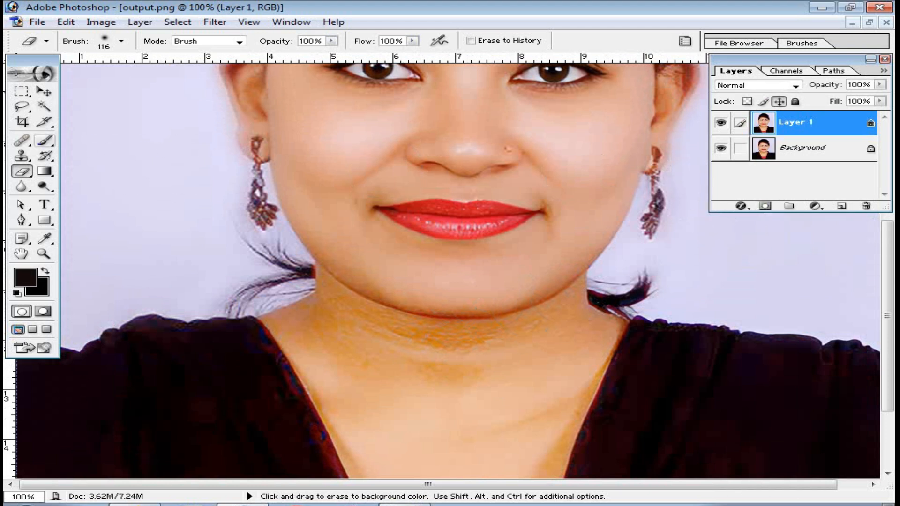
pyautogui.click(45, 140)
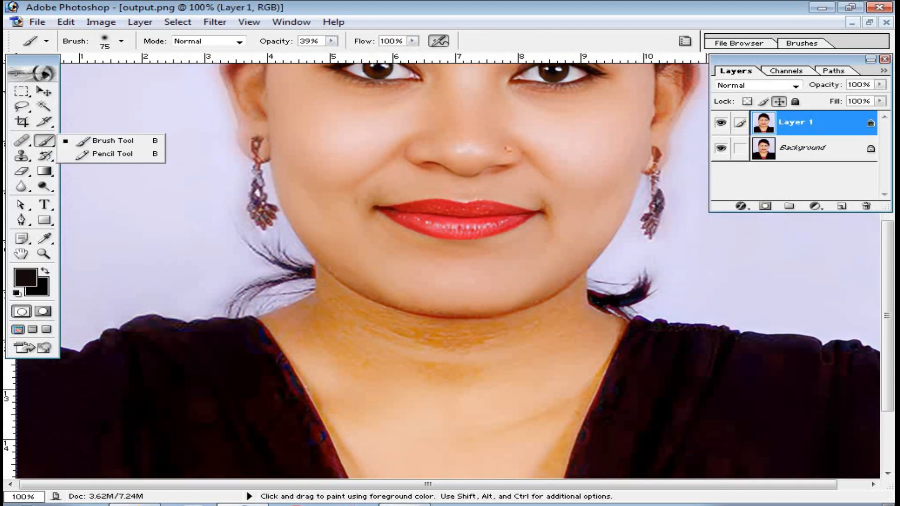
pyautogui.click(331, 41)
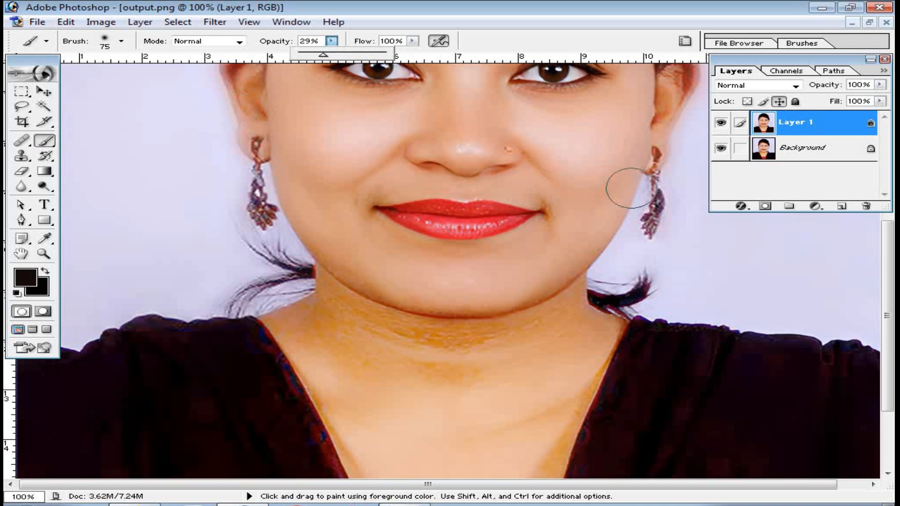
# Sample a skin tone from the lower cheek and paint it over the orange, rough patches of the neck.
pyautogui.scroll(5, 631, 193)
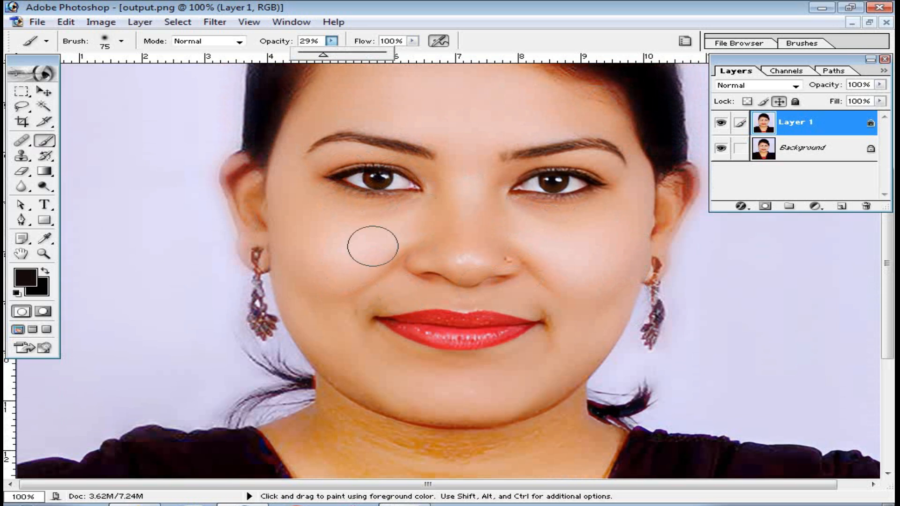
pyautogui.scroll(-1, 568, 268)
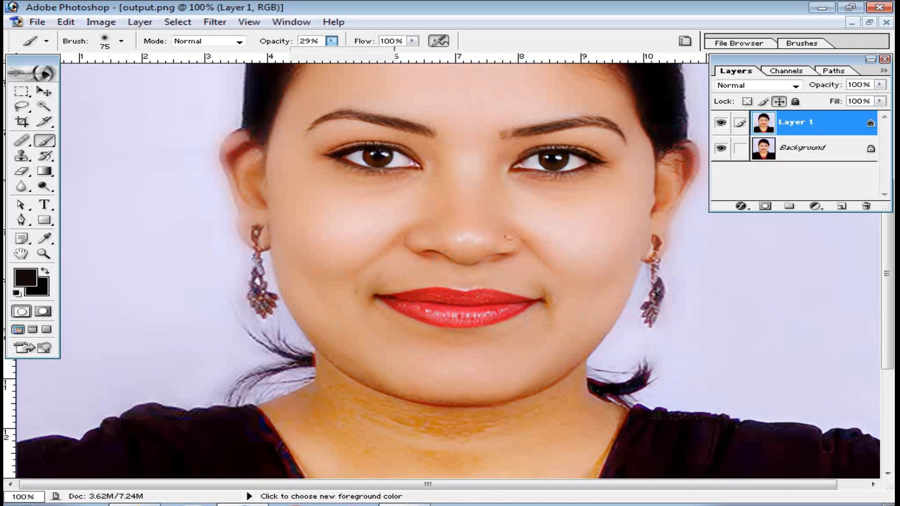
pyautogui.keyDown('alt'); pyautogui.click(571, 314); pyautogui.keyUp('alt')
pyautogui.moveTo(546, 314); pyautogui.dragTo(547, 183)
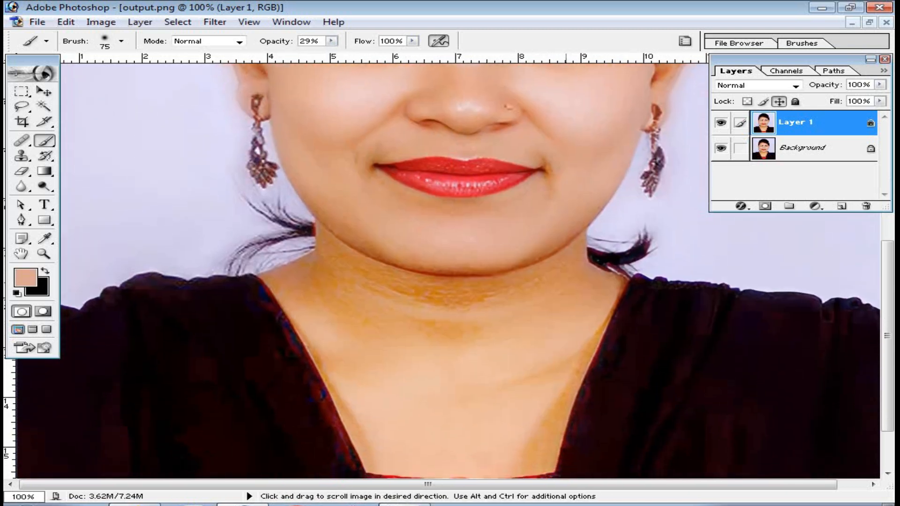
pyautogui.moveTo(528, 287); pyautogui.dragTo(437, 310)
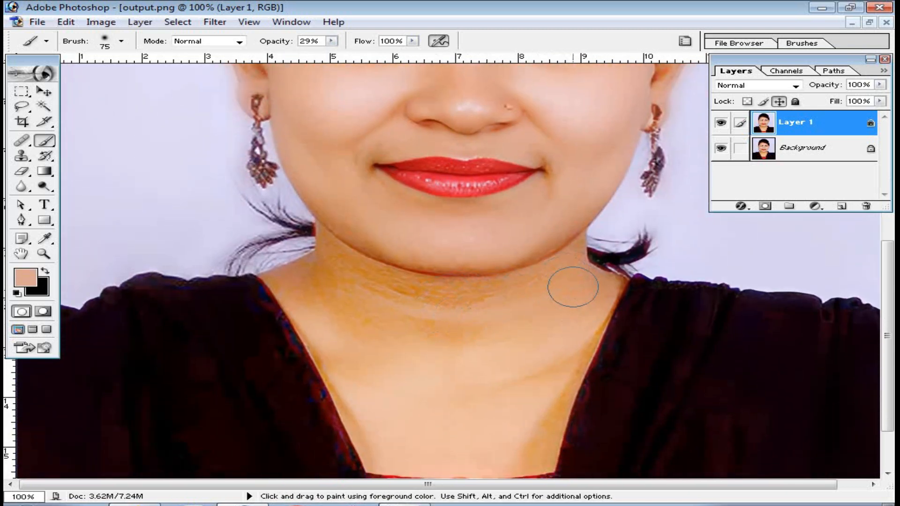
pyautogui.moveTo(381, 291)
pyautogui.mouseDown()
pyautogui.moveTo(446, 325)
pyautogui.moveTo(326, 266)
pyautogui.moveTo(424, 327)
pyautogui.moveTo(364, 282)
pyautogui.moveTo(518, 292)
pyautogui.moveTo(382, 299)
pyautogui.moveTo(477, 339)
pyautogui.moveTo(525, 320)
pyautogui.moveTo(403, 307)
pyautogui.moveTo(334, 274)
pyautogui.moveTo(286, 285)
pyautogui.moveTo(346, 343)
pyautogui.moveTo(340, 272)
pyautogui.moveTo(542, 295)
pyautogui.moveTo(477, 307)
pyautogui.moveTo(545, 324)
pyautogui.moveTo(565, 267)
pyautogui.mouseUp()
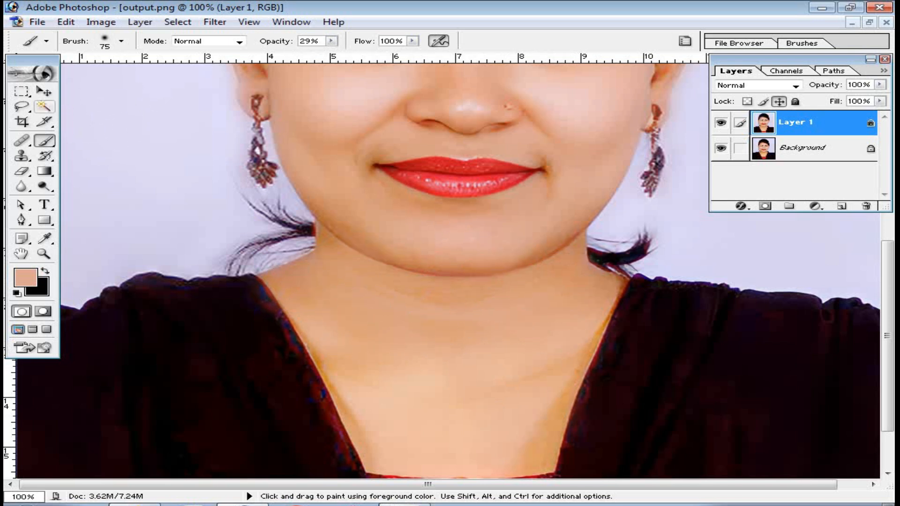
# Select the skin of the neck, chest and face with the Magic Wand at tolerance 44, adding the missed areas.
pyautogui.press('w')
pyautogui.click(457, 328)
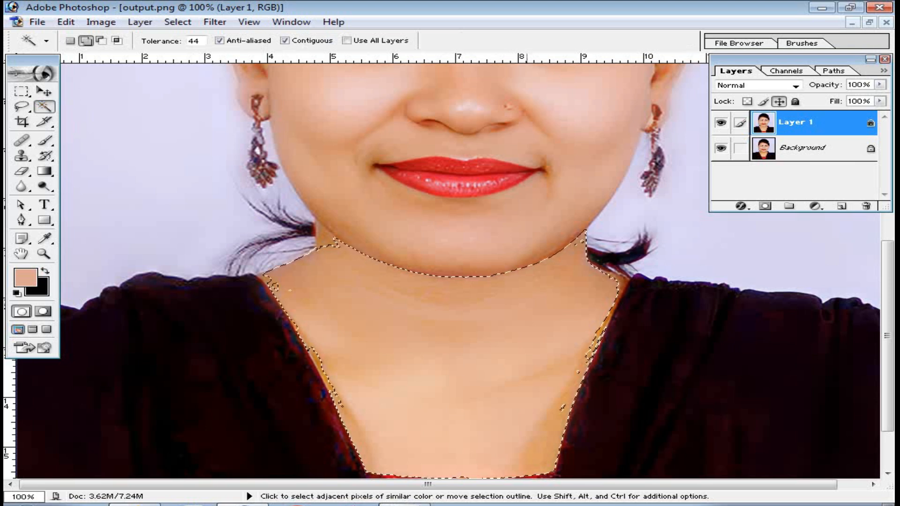
pyautogui.click(601, 277)
pyautogui.click(360, 140)
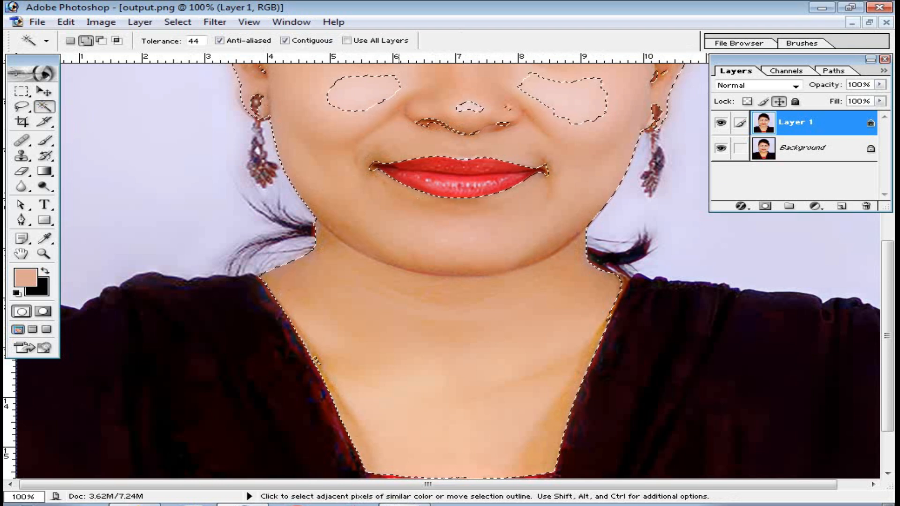
pyautogui.scroll(-3, 449, 271)
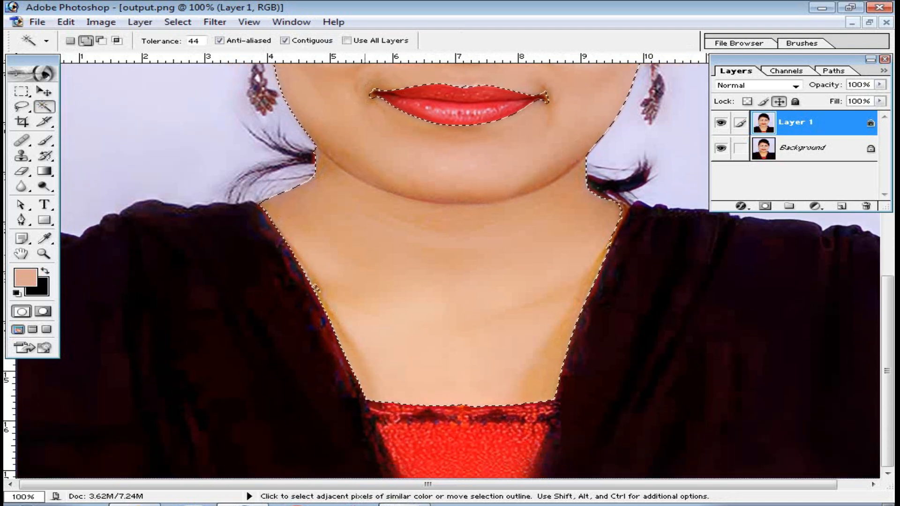
# Feather the skin selection by 10 pixels.
pyautogui.rightClick(408, 222)
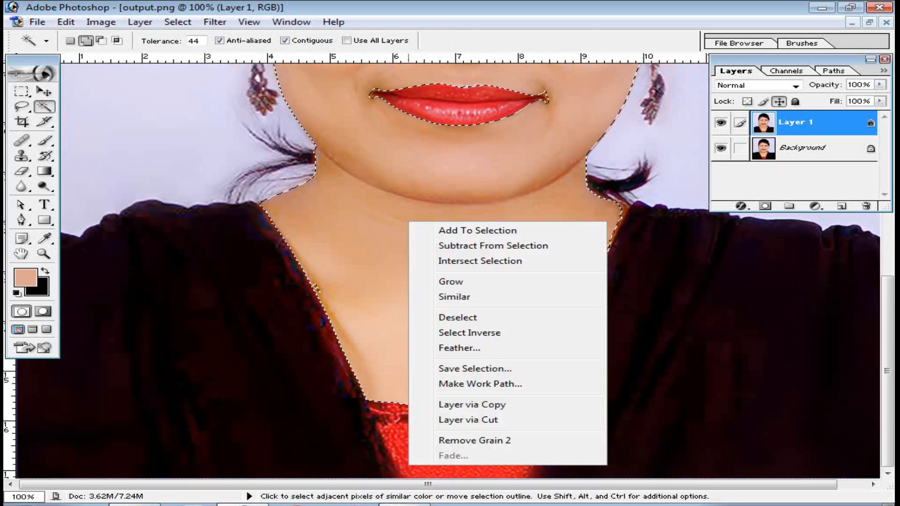
pyautogui.click(459, 348)
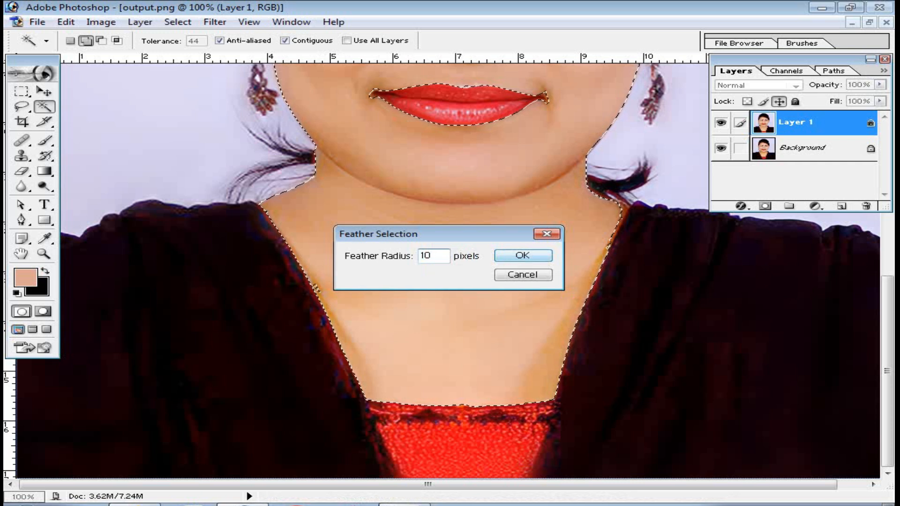
pyautogui.write('10')
pyautogui.press('Return')
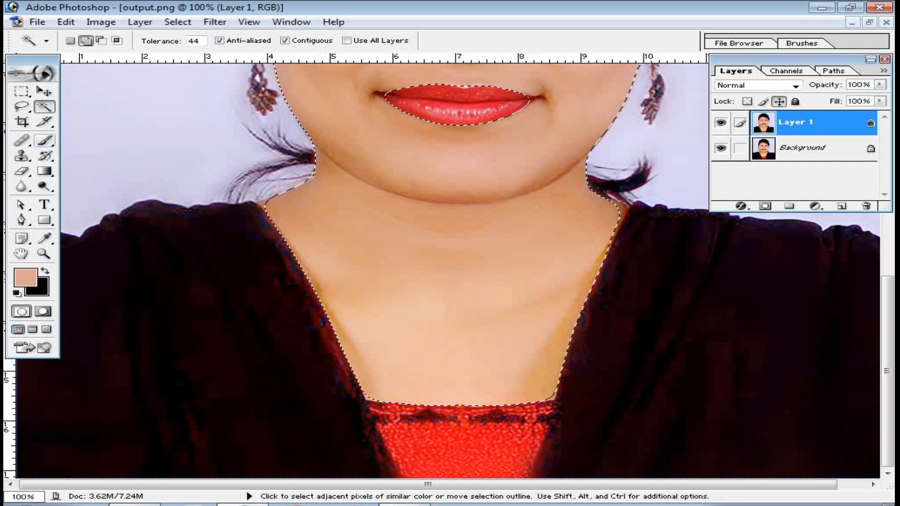
# Paint the sampled skin tone over the yellowish edges and sides of the neck and chest inside the feathered selection.
pyautogui.click(45, 140)
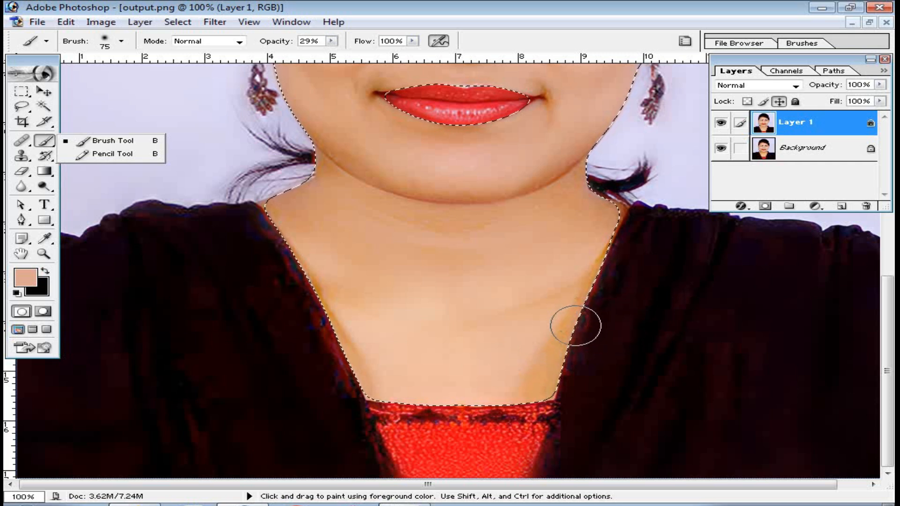
pyautogui.moveTo(561, 303); pyautogui.dragTo(551, 356)
pyautogui.moveTo(536, 377)
pyautogui.mouseDown()
pyautogui.moveTo(570, 366)
pyautogui.moveTo(593, 285)
pyautogui.moveTo(566, 211)
pyautogui.mouseUp()
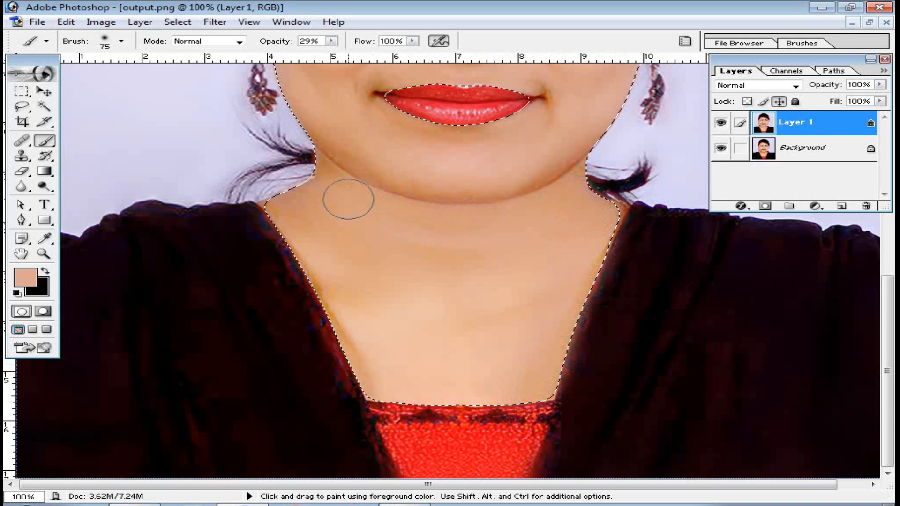
pyautogui.moveTo(305, 221)
pyautogui.mouseDown()
pyautogui.moveTo(287, 252)
pyautogui.moveTo(371, 396)
pyautogui.moveTo(396, 388)
pyautogui.mouseUp()
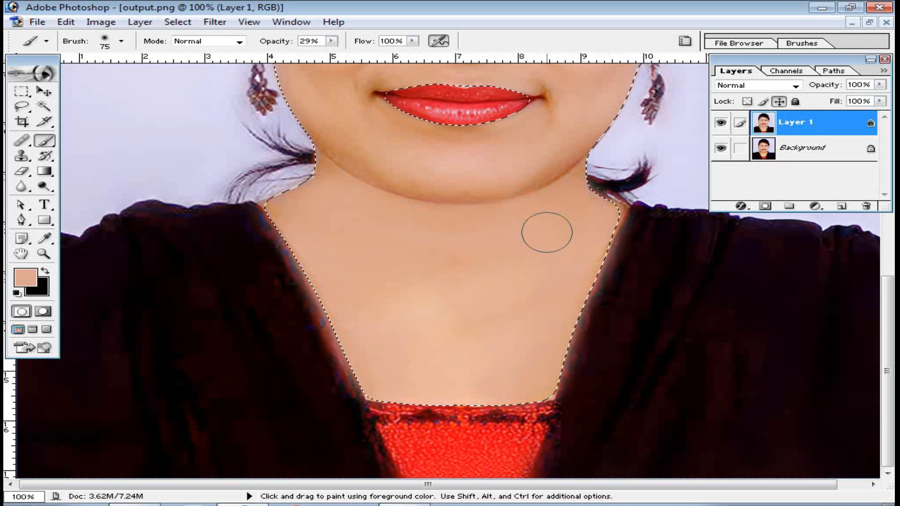
# Paint the sampled tone over the face, jawline, under-chin shadow and chest inside the selection to even out the skin.
pyautogui.scroll(3, 547, 232)
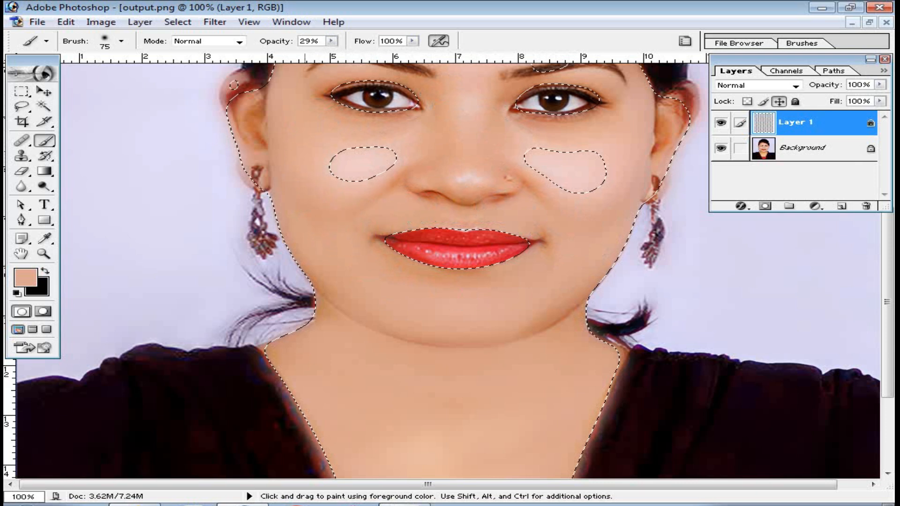
pyautogui.scroll(3, 338, 220)
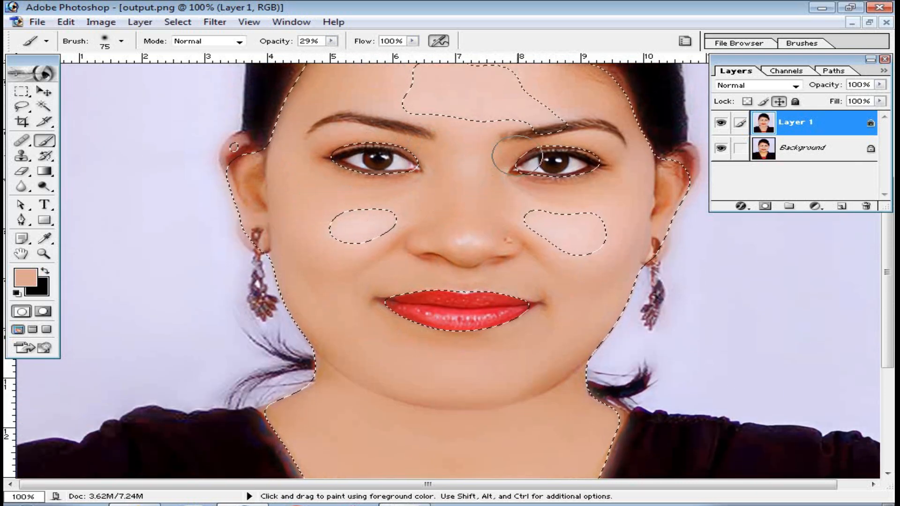
pyautogui.moveTo(539, 98); pyautogui.dragTo(537, 150)
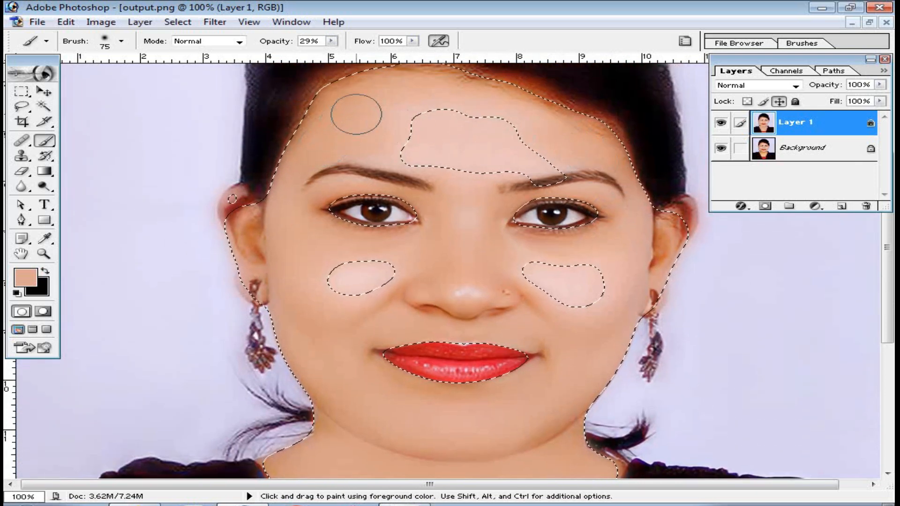
pyautogui.moveTo(435, 261); pyautogui.dragTo(438, 169)
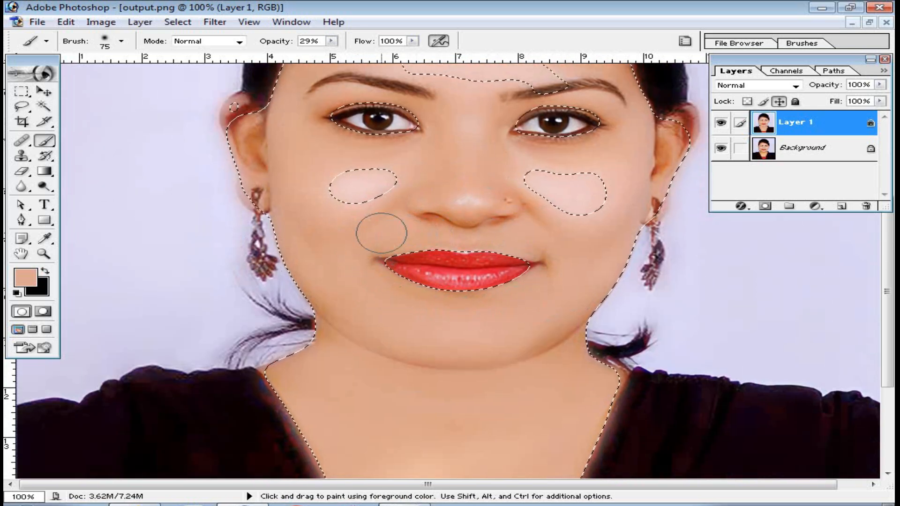
pyautogui.moveTo(518, 375); pyautogui.dragTo(519, 301)
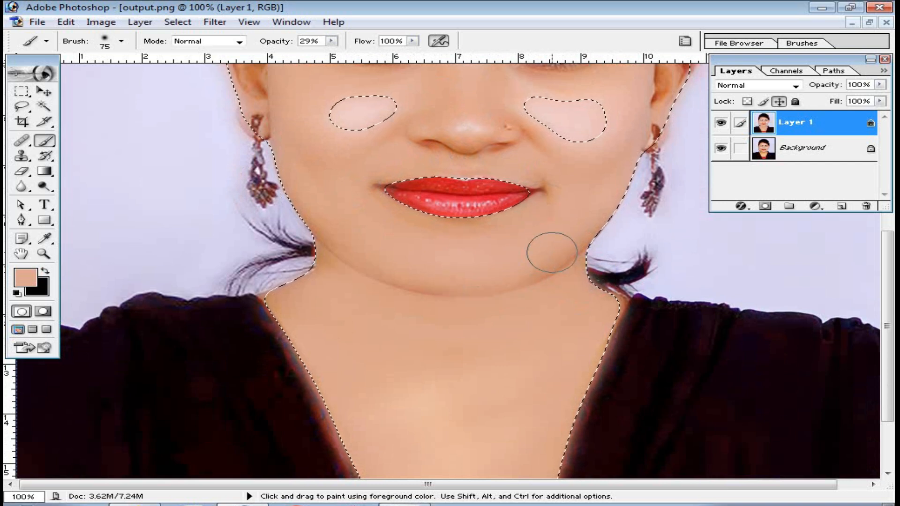
pyautogui.moveTo(319, 214); pyautogui.dragTo(320, 276)
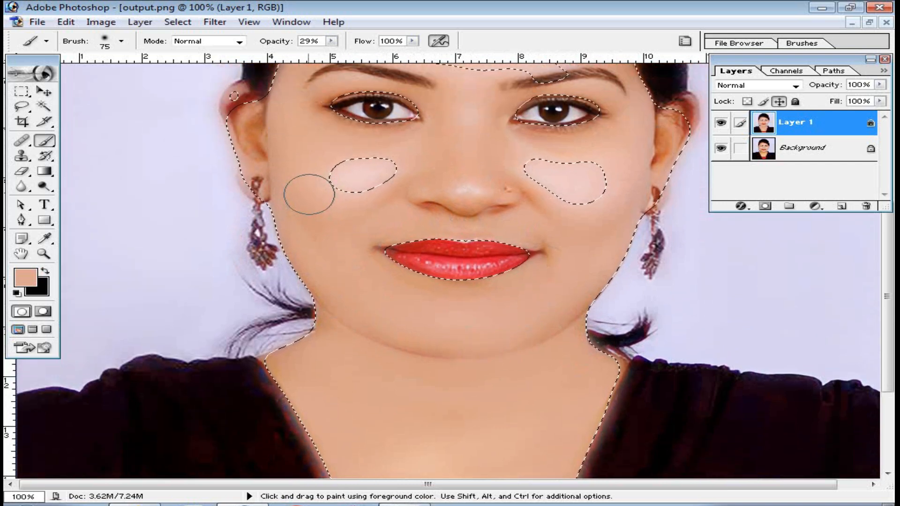
pyautogui.moveTo(309, 381); pyautogui.dragTo(310, 277)
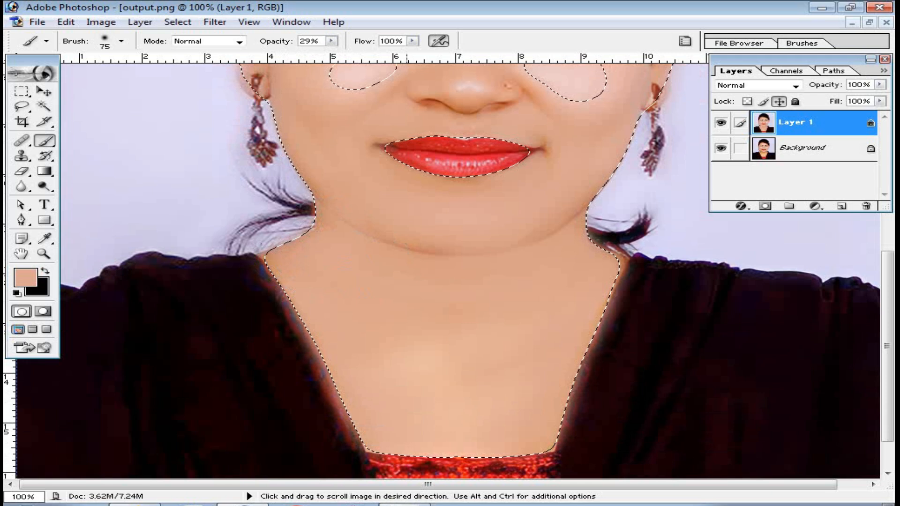
pyautogui.moveTo(327, 212); pyautogui.dragTo(327, 200)
pyautogui.moveTo(491, 239); pyautogui.dragTo(491, 223)
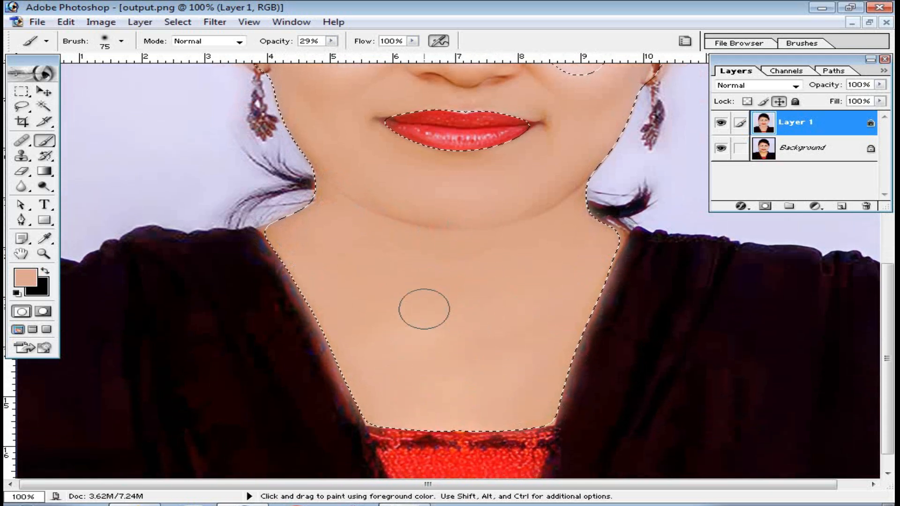
pyautogui.hotkey('ctrl', '-')
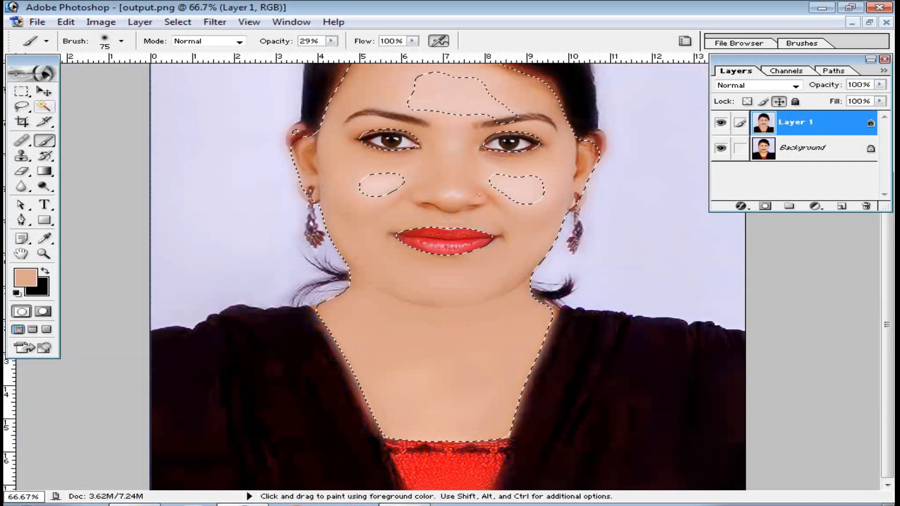
# Clear the skin selection.
pyautogui.click(21, 91)
pyautogui.click(70, 91)
pyautogui.hotkey('ctrl', 'd')
pyautogui.hotkey('ctrl', '+')
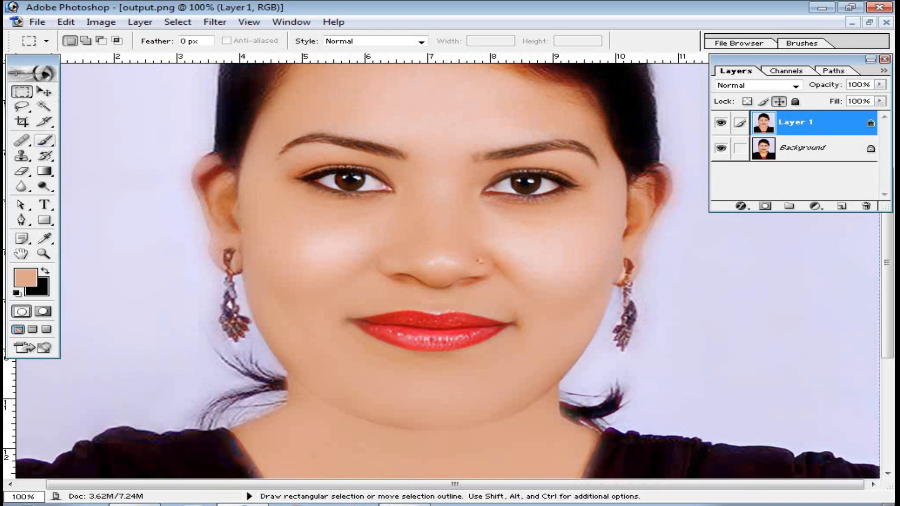
# Set the brush size to 33 px and paint skin tone over the bright highlights on both cheeks.
pyautogui.press('b')
pyautogui.rightClick(429, 253)
pyautogui.write('33')
pyautogui.press('Return')
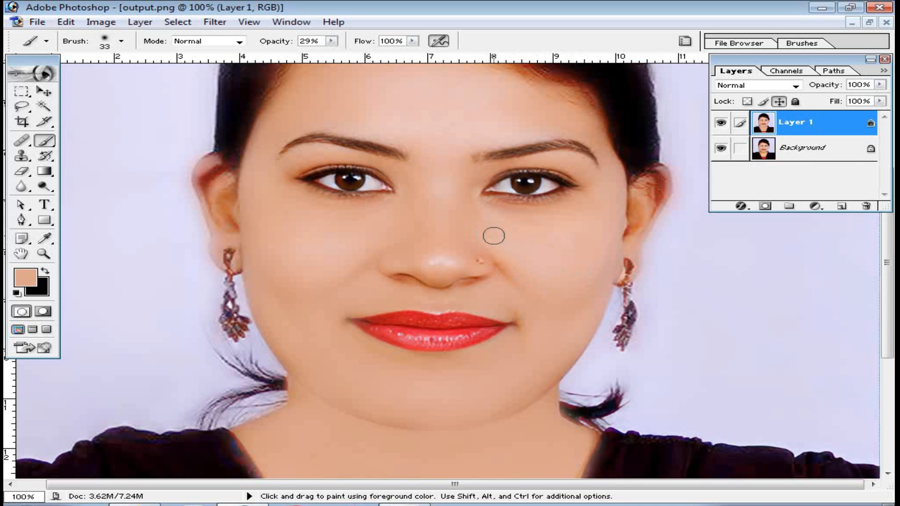
# Set the brush size to 67 px and paint a lighter sampled skin tone over the forehead and upper face.
pyautogui.scroll(3, 456, 209)
pyautogui.rightClick(447, 192)
pyautogui.write('67')
pyautogui.press('Return')
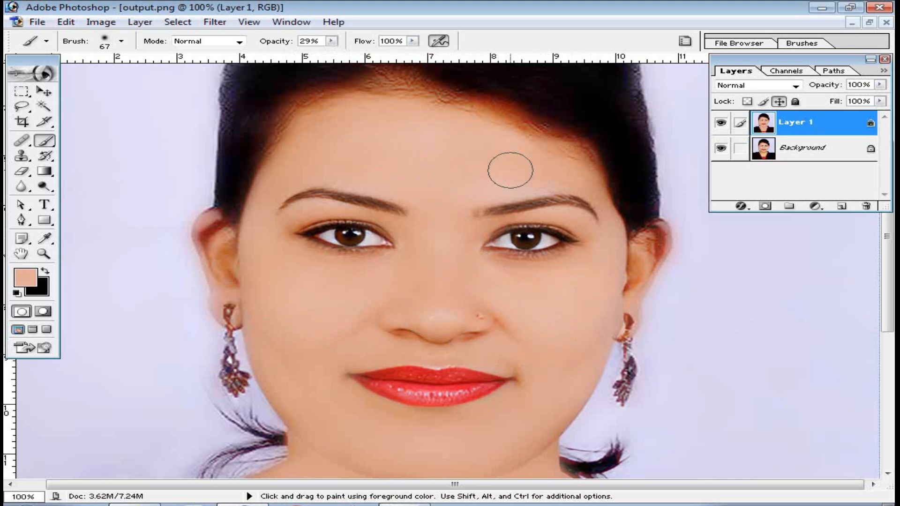
# Blend the chin, jawline, neck and chest to an even tone with the 67 px brush.
pyautogui.press('space')
pyautogui.moveTo(502, 436); pyautogui.dragTo(529, 292)
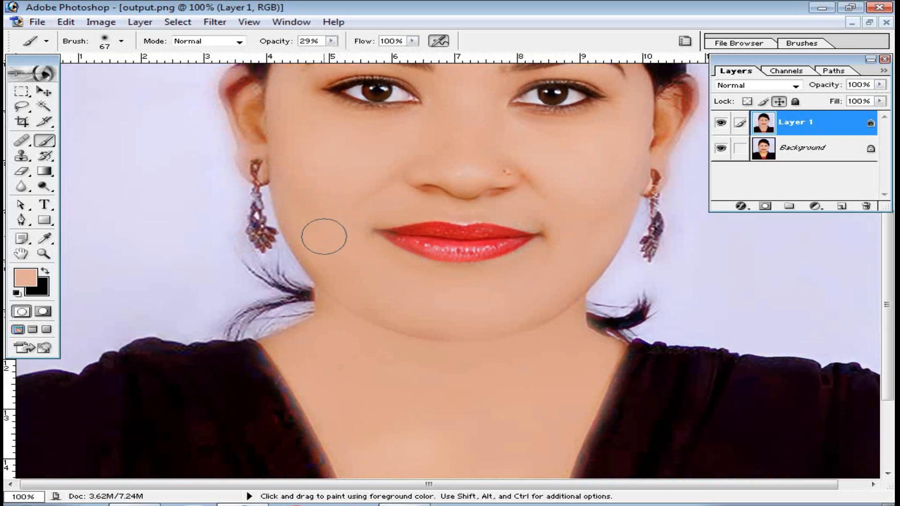
pyautogui.scroll(-2, 413, 315)
pyautogui.press('space')
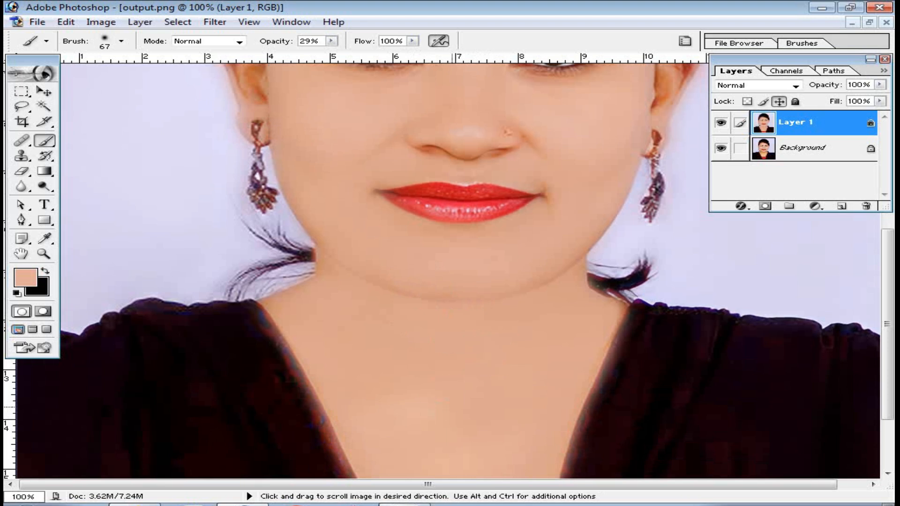
pyautogui.moveTo(484, 351); pyautogui.dragTo(485, 276)
pyautogui.press('space')
pyautogui.moveTo(474, 320); pyautogui.dragTo(470, 359)
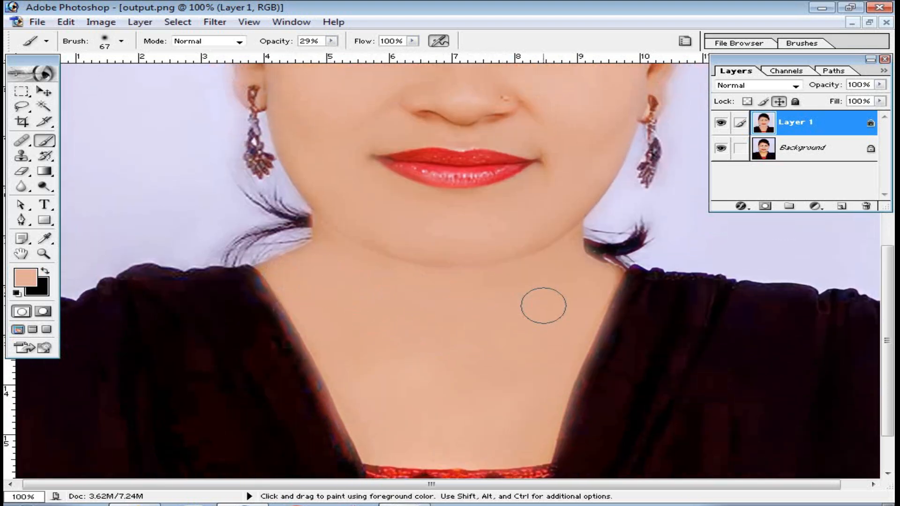
pyautogui.scroll(-3, 480, 371)
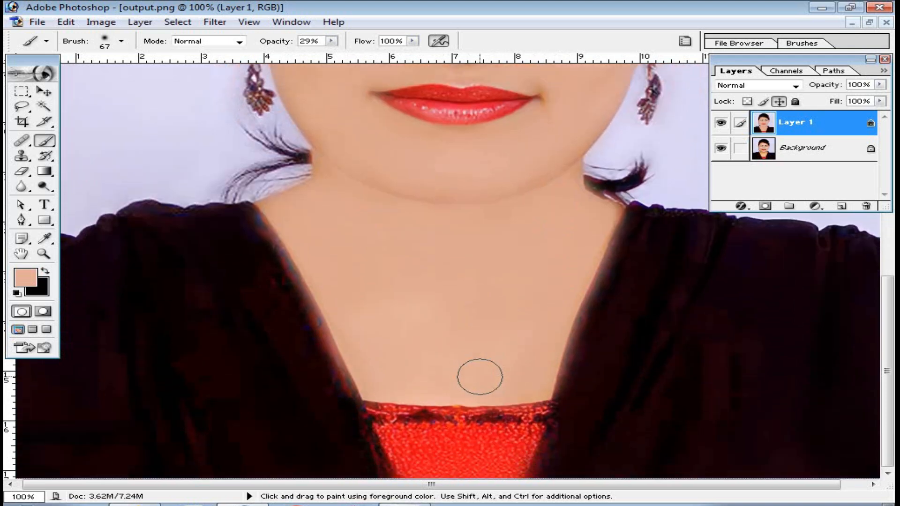
pyautogui.press('space')
pyautogui.moveTo(392, 258); pyautogui.dragTo(395, 334)
pyautogui.press('space')
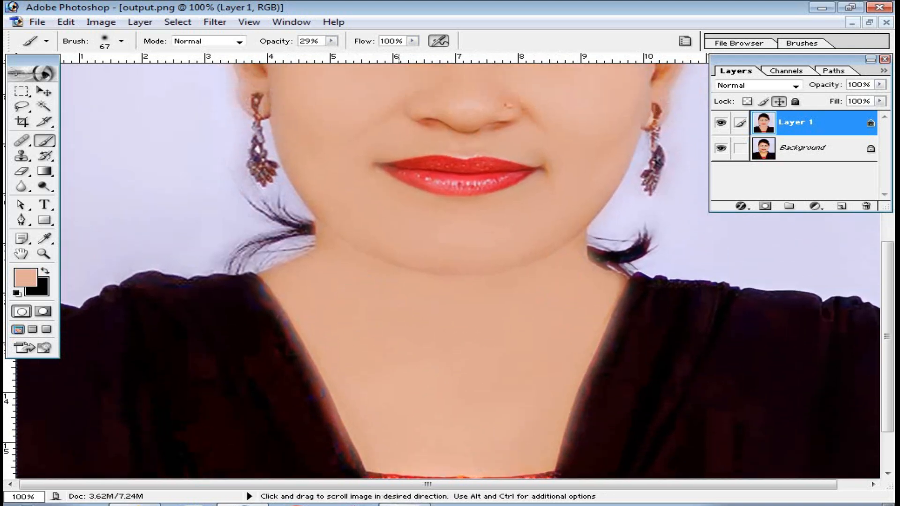
pyautogui.moveTo(379, 286); pyautogui.dragTo(382, 395)
# Set the brush size to 31 px and touch up the skin along the jawline, around the nose and at the mouth corners.
pyautogui.rightClick(382, 396)
pyautogui.click(317, 389)
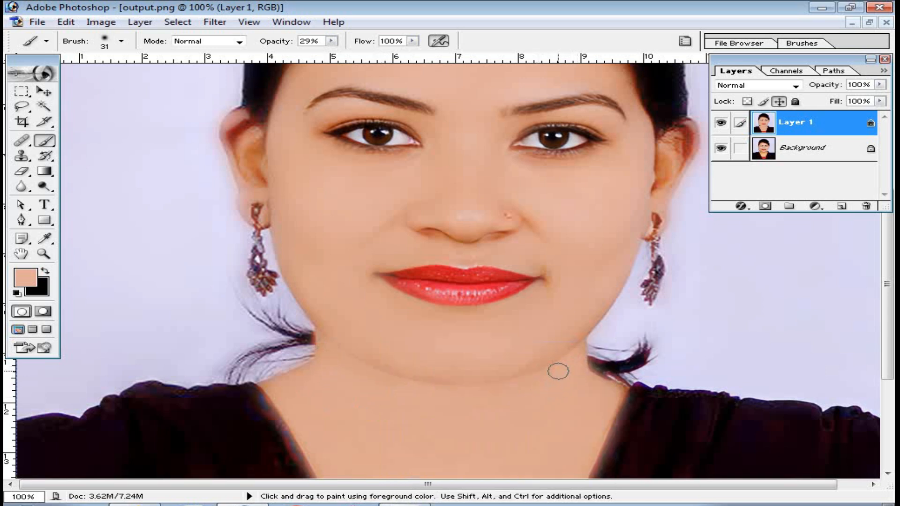
pyautogui.scroll(2, 444, 287)
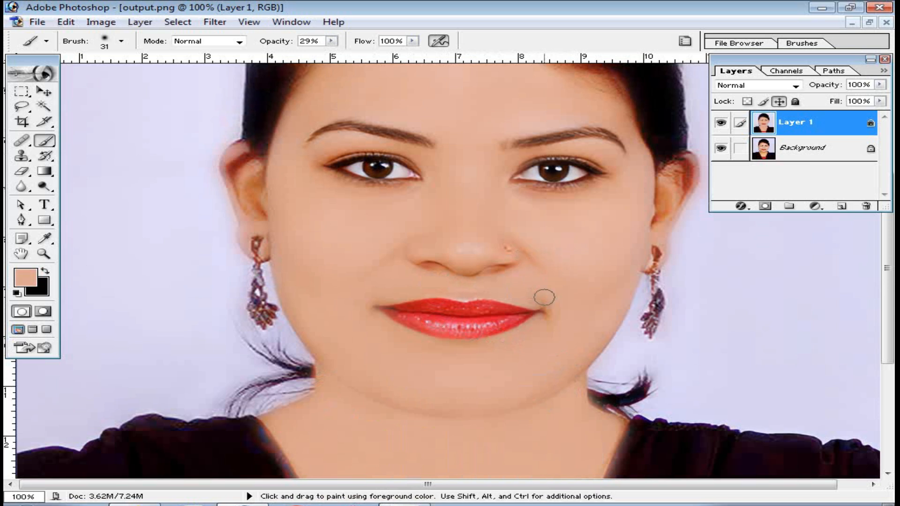
pyautogui.moveTo(446, 215); pyautogui.dragTo(433, 258)
pyautogui.moveTo(515, 253); pyautogui.dragTo(511, 284)
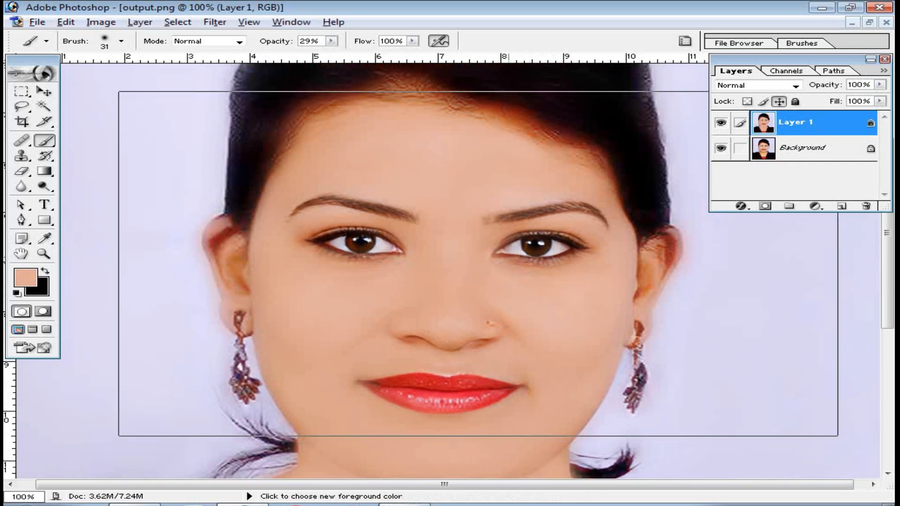
pyautogui.scroll(-5, 511, 244)
pyautogui.scroll(1, 512, 276)
pyautogui.keyDown('ctrl'); pyautogui.click(464, 293); pyautogui.keyUp('ctrl')
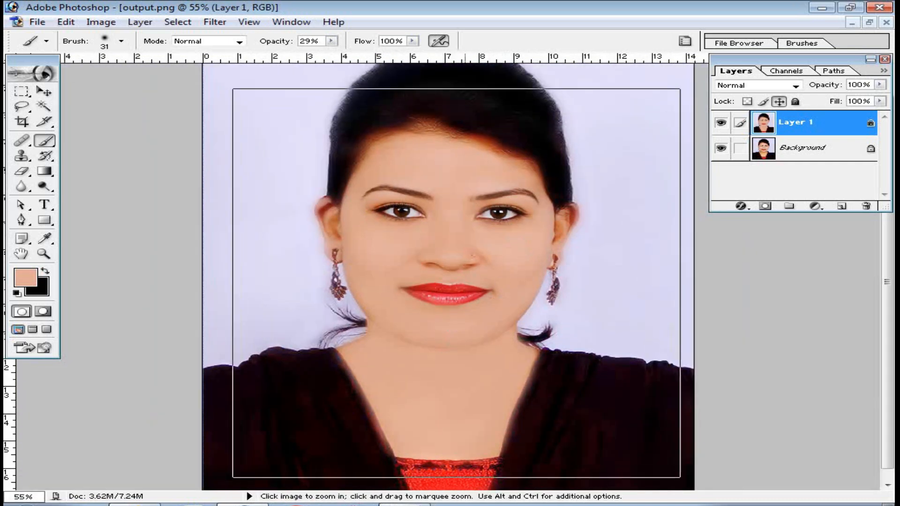
pyautogui.keyDown('ctrl'); pyautogui.click(489, 281); pyautogui.keyUp('ctrl')
pyautogui.moveTo(496, 255); pyautogui.dragTo(503, 283)
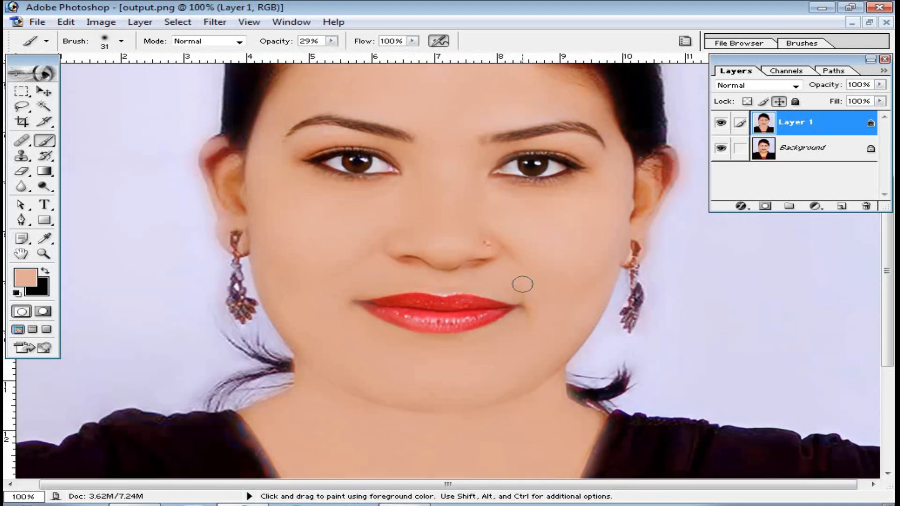
pyautogui.scroll(3, 524, 283)
pyautogui.scroll(-2, 524, 281)
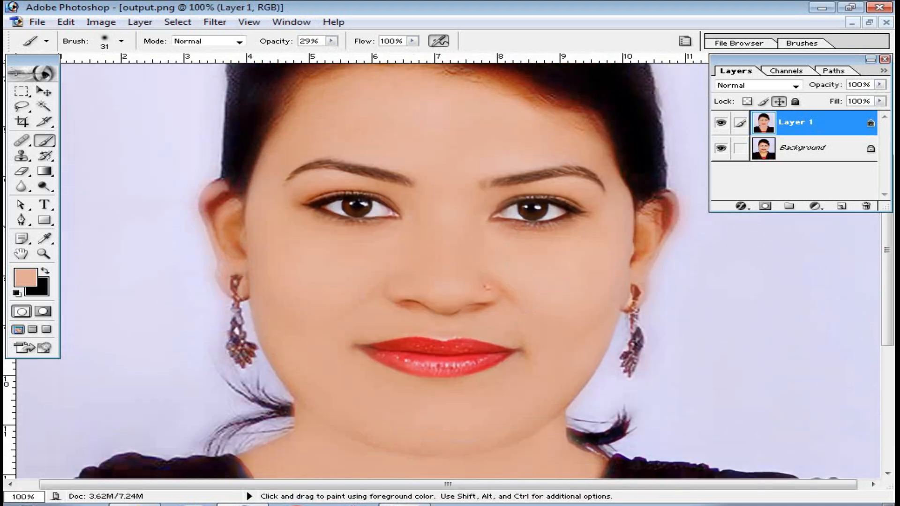
pyautogui.click(880, 101)
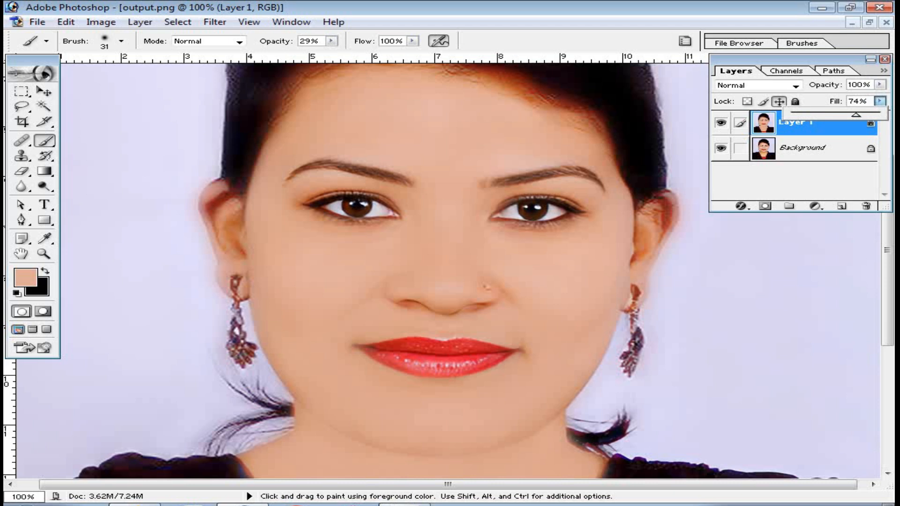
pyautogui.moveTo(856, 114); pyautogui.dragTo(855, 115)
pyautogui.hotkey('ctrl', '-')
pyautogui.hotkey('ctrl', 'z')
# Set the painted layer's opacity to 68% and merge the visible layers into the Background.
pyautogui.click(880, 85)
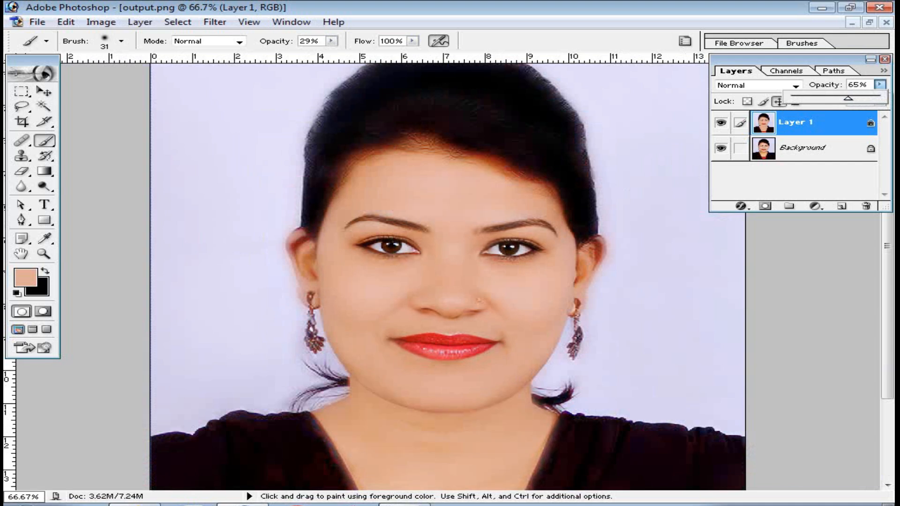
pyautogui.hotkey('ctrl', '-')
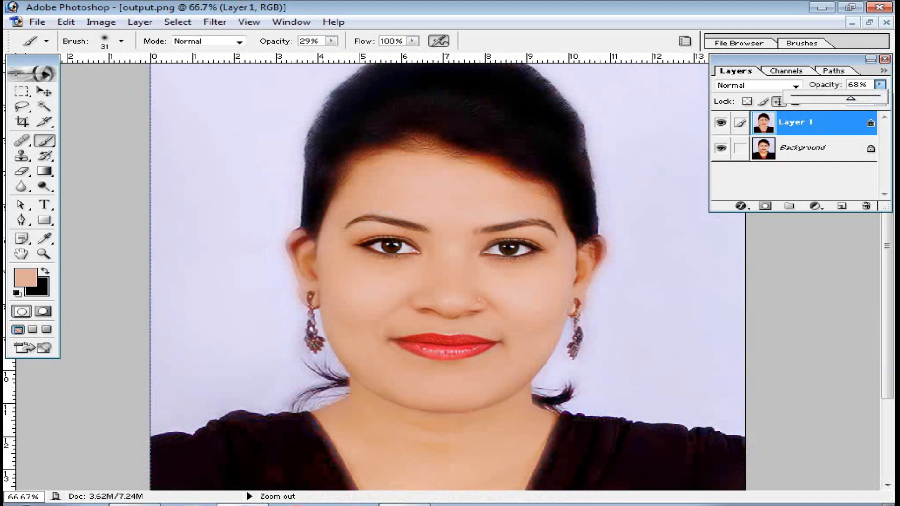
pyautogui.scroll(1, 514, 294)
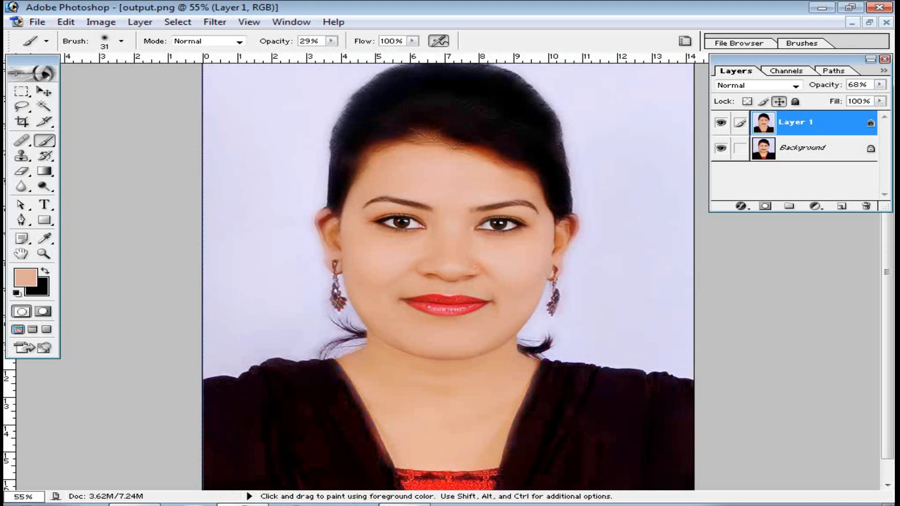
pyautogui.click(721, 122)
pyautogui.hotkey('ctrl', 'shift', 'e')
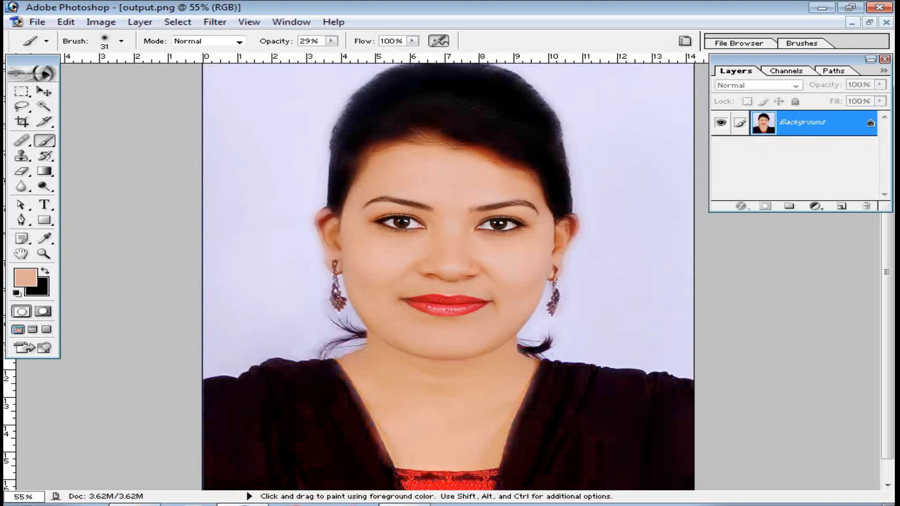
# Restore the output.png window and close the other portrait JPG without saving its changes.
pyautogui.click(869, 23)
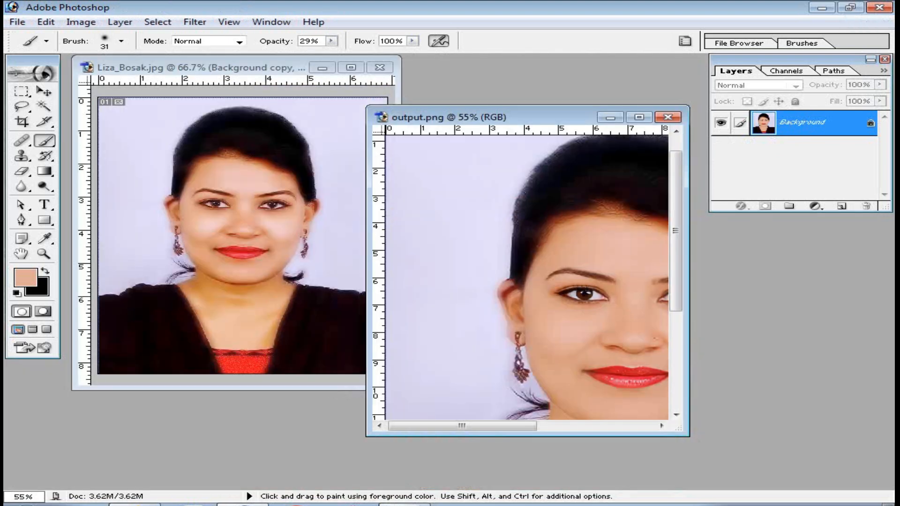
pyautogui.hotkey('ctrl', 'z')
pyautogui.hotkey('ctrl', 'z')
pyautogui.click(320, 194)
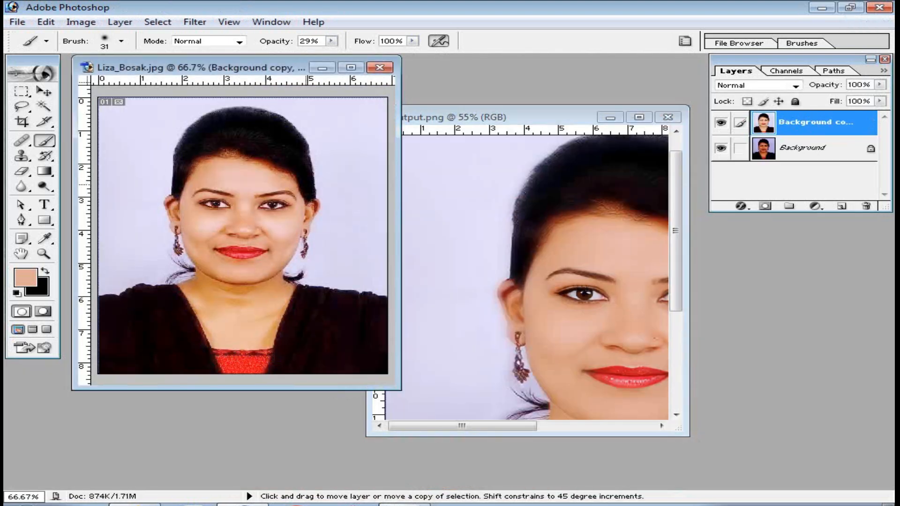
pyautogui.hotkey('ctrl', 'z')
pyautogui.click(379, 67)
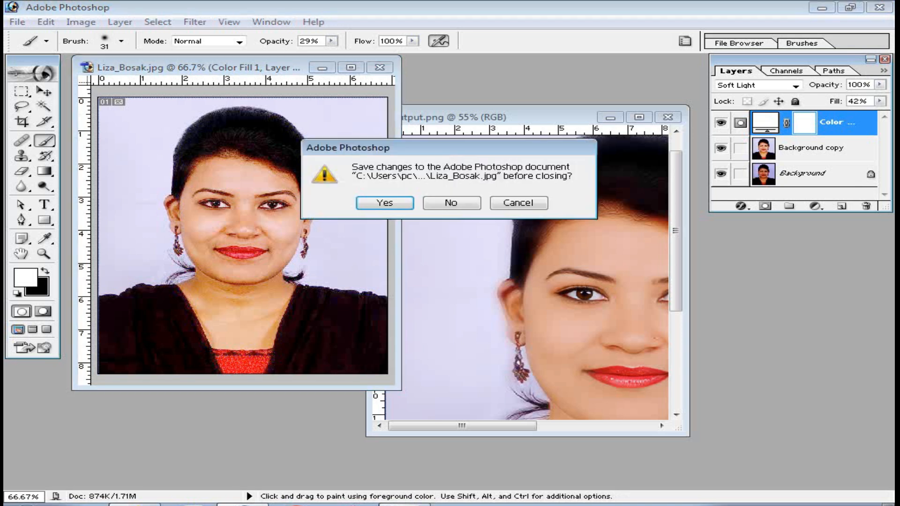
pyautogui.click(451, 202)
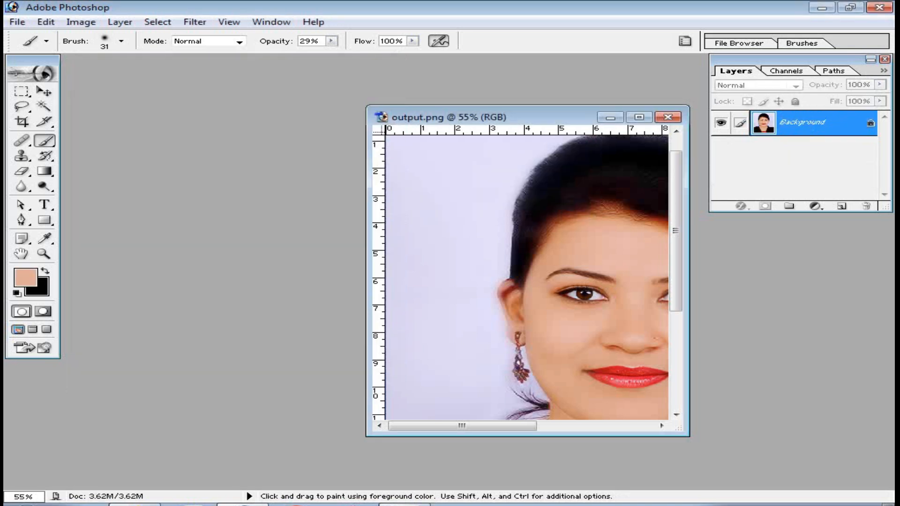
# Open the original portrait JPG from the Desktop and enlarge and reposition the output.png window next to it.
pyautogui.hotkey('ctrl', 'o')
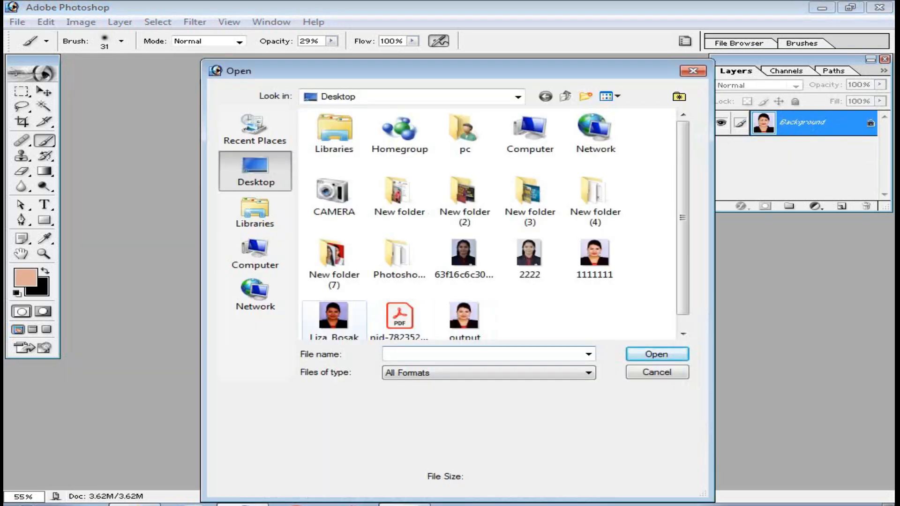
pyautogui.doubleClick(333, 316)
pyautogui.click(586, 293)
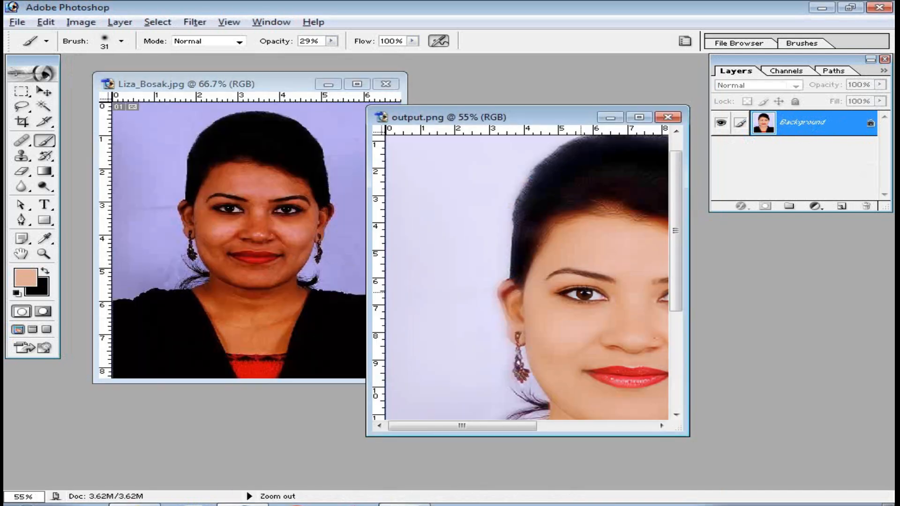
pyautogui.keyDown('ctrl'); pyautogui.keyDown('alt'); pyautogui.click(586, 293); pyautogui.keyUp('alt'); pyautogui.keyUp('ctrl')
pyautogui.moveTo(685, 432); pyautogui.dragTo(772, 485)
pyautogui.press('alt')
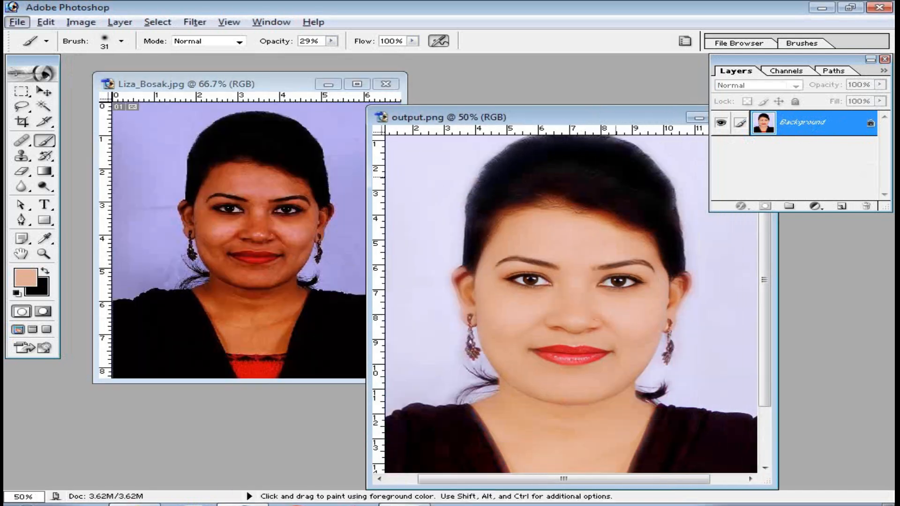
pyautogui.moveTo(586, 116); pyautogui.dragTo(558, 71)
# Examine the face in output.png and in the original portrait in turn at several zoom levels.
pyautogui.hotkey('ctrl', '-')
pyautogui.hotkey('ctrl', '-')
pyautogui.hotkey('ctrl', '+')
pyautogui.hotkey('ctrl', '+')
pyautogui.hotkey('ctrl', '+')
pyautogui.hotkey('ctrl', '+')
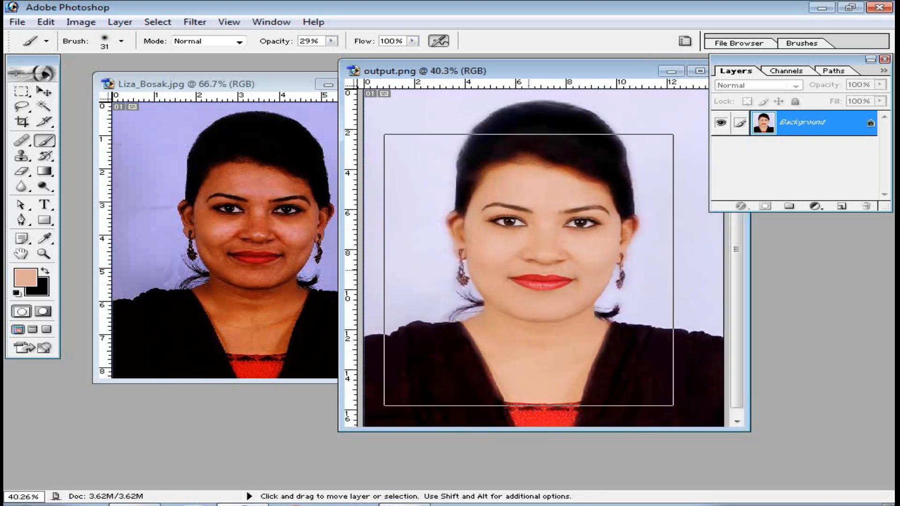
pyautogui.hotkey('ctrl', 'Tab')
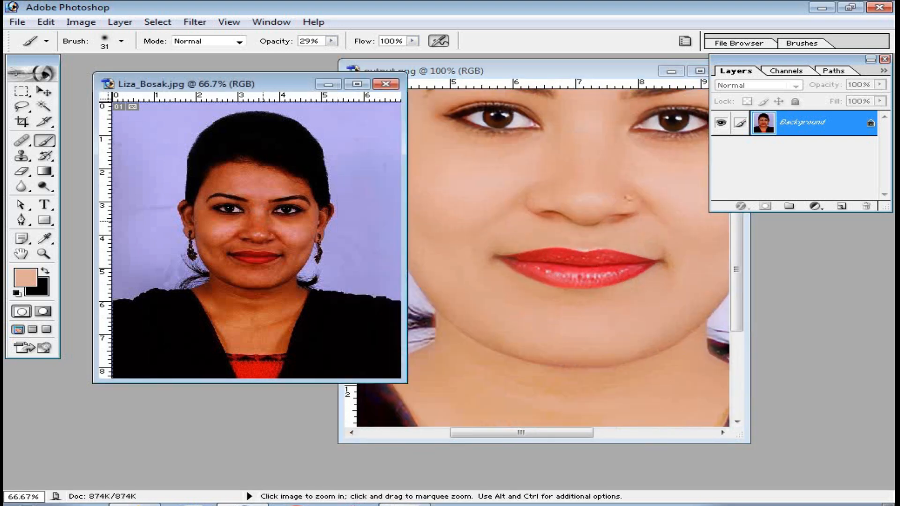
pyautogui.hotkey('ctrl', '+')
pyautogui.hotkey('ctrl', '+')
pyautogui.hotkey('ctrl', '+')
pyautogui.moveTo(256, 264); pyautogui.dragTo(274, 117)
pyautogui.hotkey('ctrl', '-')
pyautogui.hotkey('ctrl', '-')
pyautogui.hotkey('ctrl', '-')
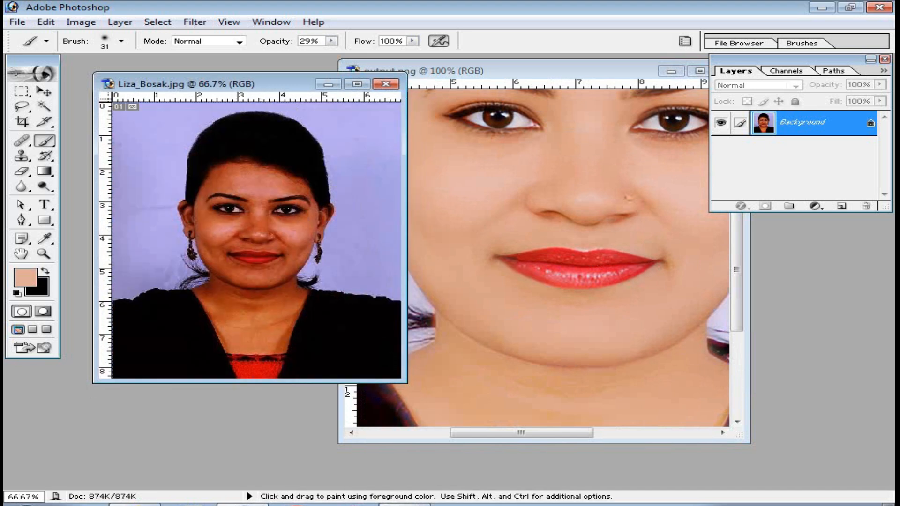
pyautogui.hotkey('ctrl', 'Tab')
pyautogui.hotkey('ctrl', '-')
pyautogui.hotkey('ctrl', '-')
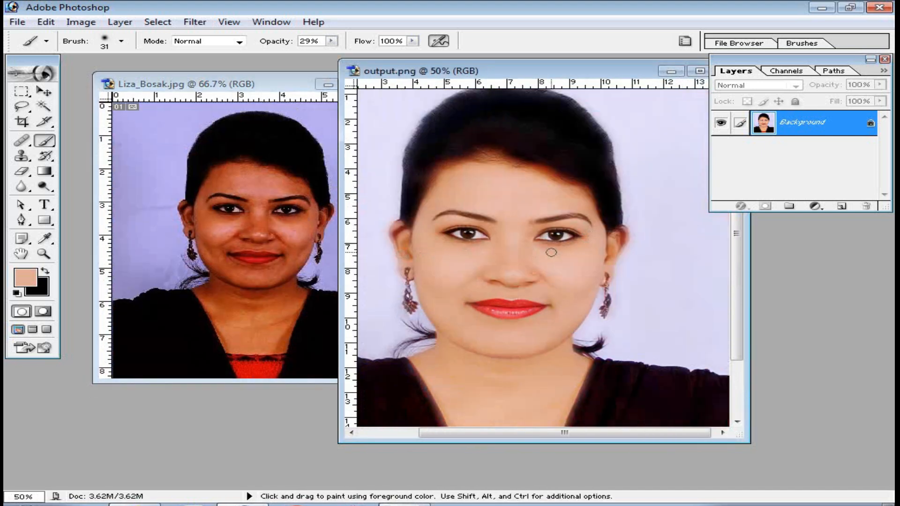
# Arrange and enlarge the original portrait's window beside output.png and frame both faces for comparison, with the original at 100%.
pyautogui.moveTo(282, 84); pyautogui.dragTo(212, 74)
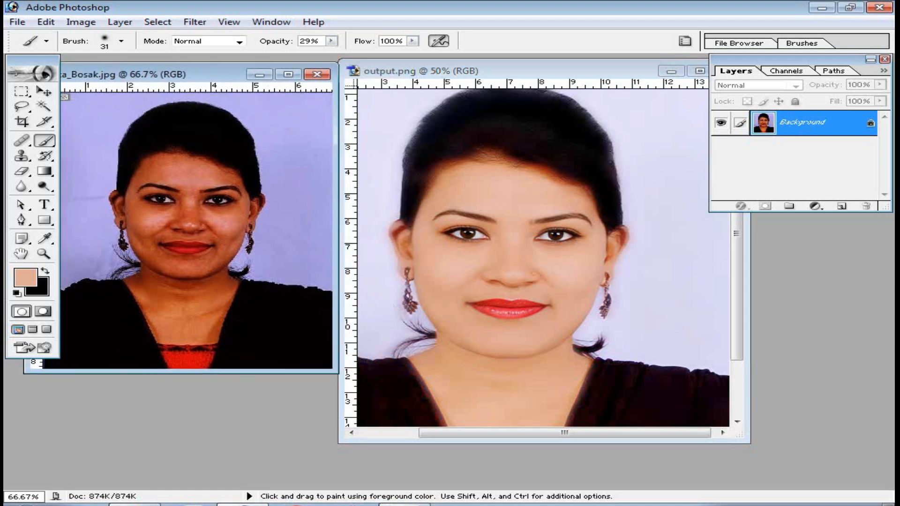
pyautogui.moveTo(337, 373); pyautogui.dragTo(403, 457)
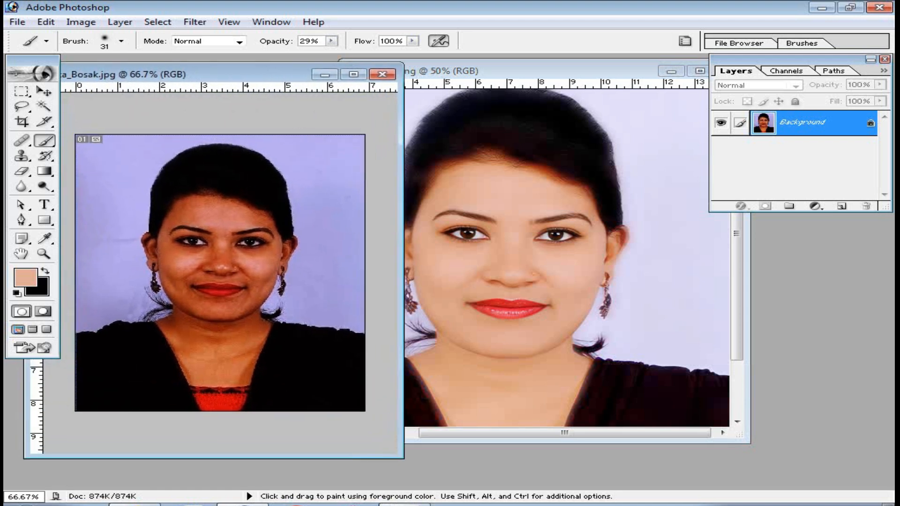
pyautogui.moveTo(234, 74); pyautogui.dragTo(216, 70)
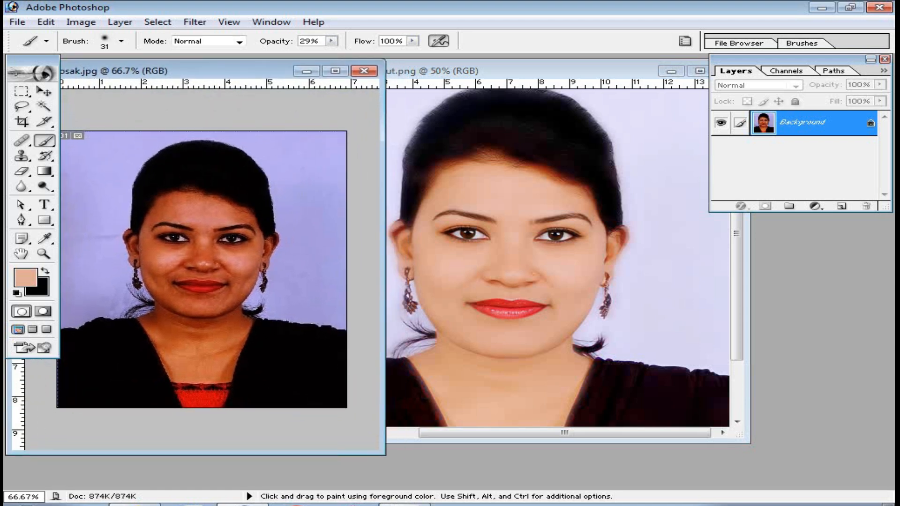
pyautogui.click(511, 267)
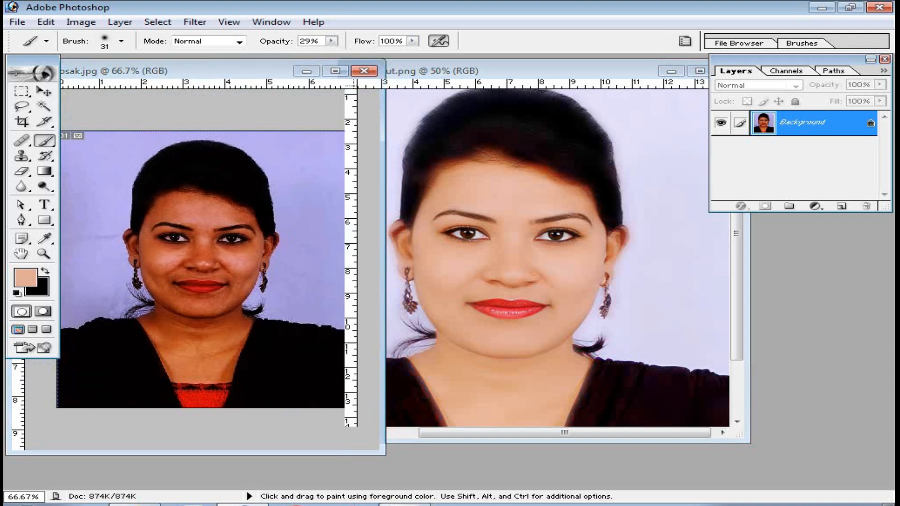
pyautogui.press('space')
pyautogui.moveTo(511, 267); pyautogui.dragTo(565, 266)
pyautogui.click(191, 256)
pyautogui.hotkey('ctrl', 'space')
pyautogui.moveTo(80, 142); pyautogui.dragTo(322, 372)
pyautogui.press('space')
pyautogui.moveTo(202, 257); pyautogui.dragTo(205, 229)
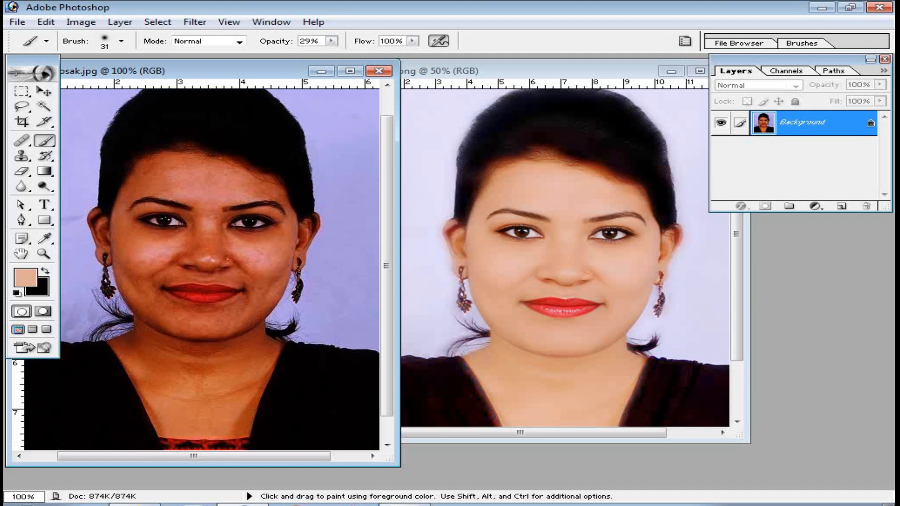
# Examine the skin around the nose in output.png at 300%, and return to a view of the whole portrait.
pyautogui.click(563, 274)
pyautogui.hotkey('ctrl', 'space')
pyautogui.click(562, 263)
pyautogui.click(563, 260)
pyautogui.click(567, 259)
pyautogui.click(564, 260)
pyautogui.click(565, 258)
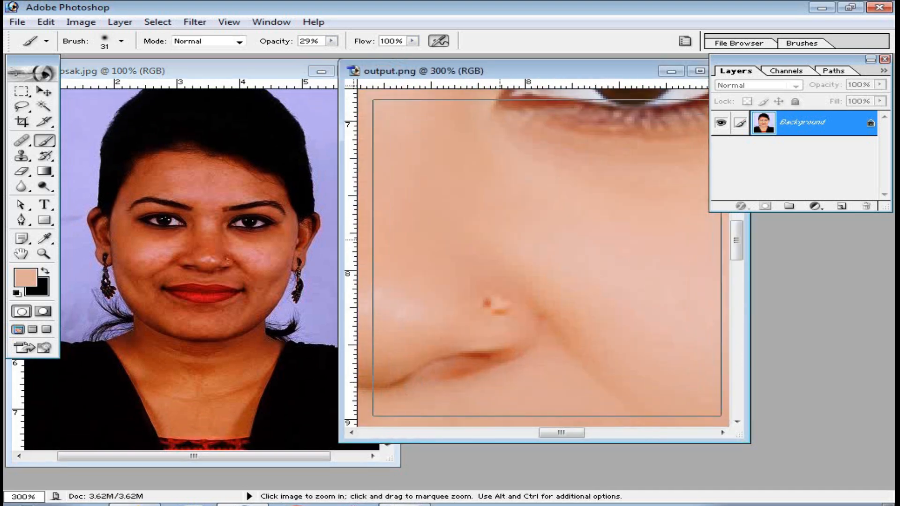
pyautogui.hotkey('ctrl', 'alt', 'space')
pyautogui.click(501, 238)
pyautogui.click(501, 238)
pyautogui.click(500, 238)
pyautogui.click(501, 238)
pyautogui.click(501, 238)
pyautogui.click(500, 238)
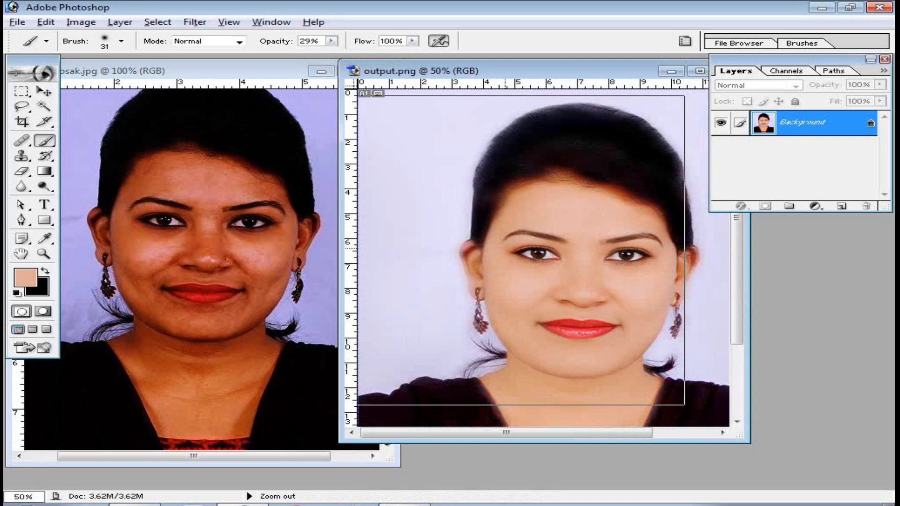
pyautogui.click(500, 237)
pyautogui.hotkey('ctrl', 'space')
pyautogui.click(687, 108)
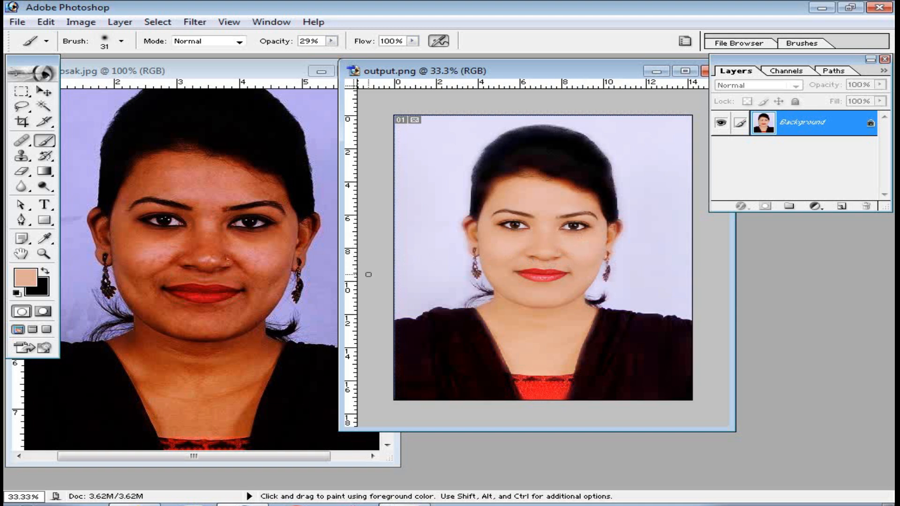
# Compare the eyes, nose and mouth up close, with the original at 300% and output.png at 100%.
pyautogui.click(196, 251)
pyautogui.hotkey('ctrl', 'space')
pyautogui.click(206, 251)
pyautogui.click(206, 251)
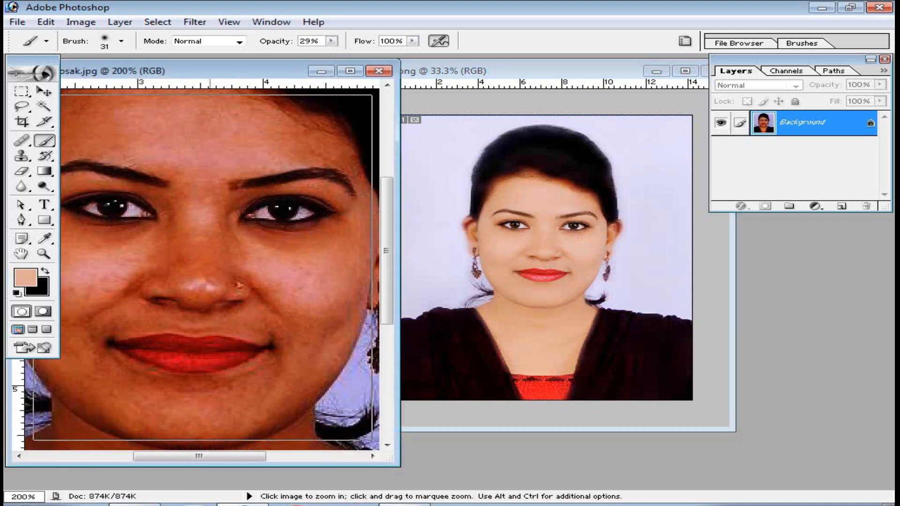
pyautogui.moveTo(261, 335); pyautogui.dragTo(221, 275)
pyautogui.click(530, 252)
pyautogui.hotkey('ctrl', 'space')
pyautogui.click(530, 251)
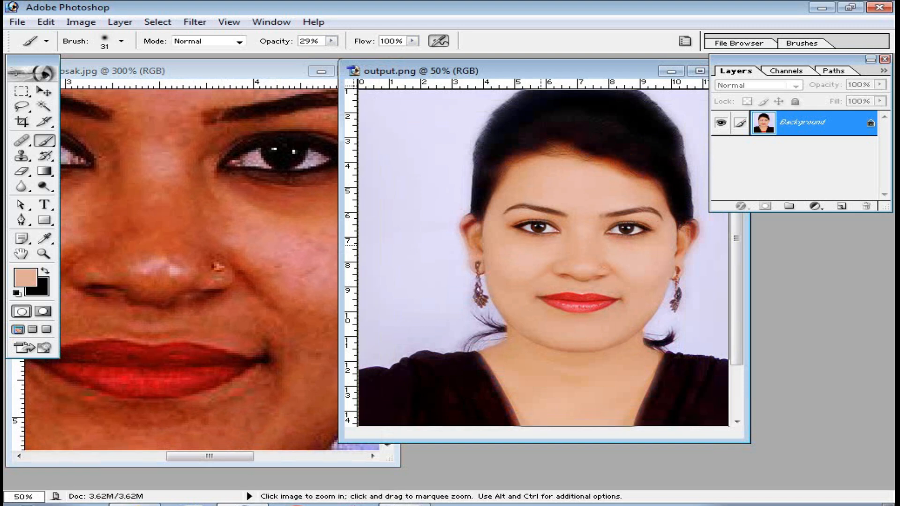
pyautogui.click(530, 249)
pyautogui.click(529, 248)
pyautogui.moveTo(586, 353); pyautogui.dragTo(537, 304)
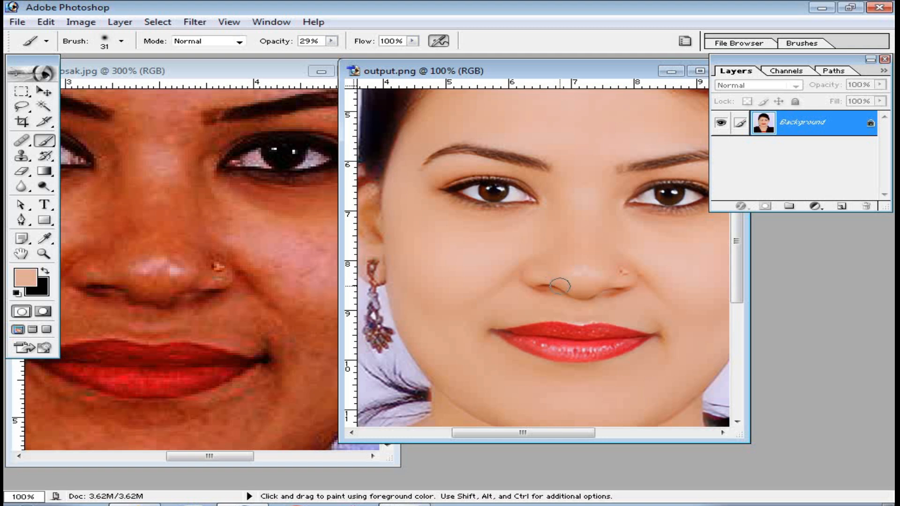
# Close the original portrait and maximize the output.png window so the whole retouched portrait fits in view.
pyautogui.keyDown('ctrl'); pyautogui.keyDown('alt'); pyautogui.click(559, 293); pyautogui.keyUp('alt'); pyautogui.keyUp('ctrl')
pyautogui.keyDown('ctrl'); pyautogui.keyDown('alt'); pyautogui.click(557, 309); pyautogui.keyUp('alt'); pyautogui.keyUp('ctrl')
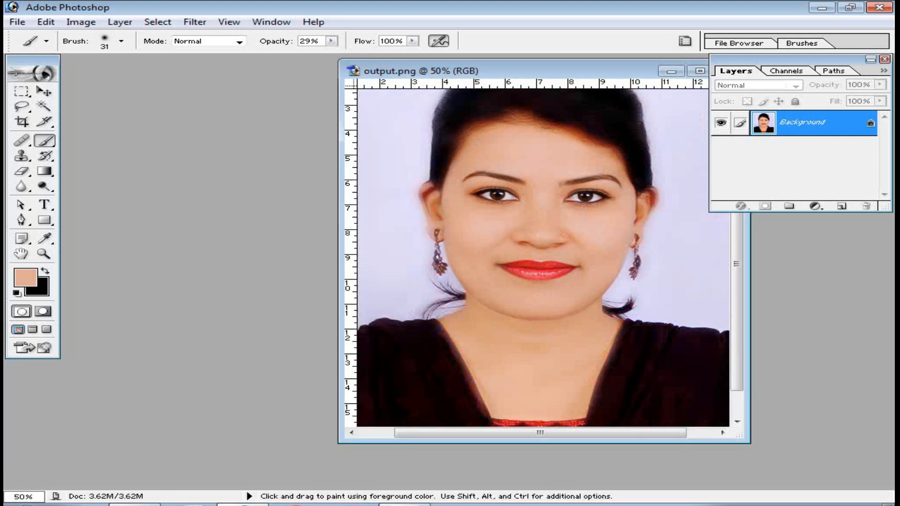
pyautogui.moveTo(444, 74); pyautogui.dragTo(328, 77)
pyautogui.click(588, 76)
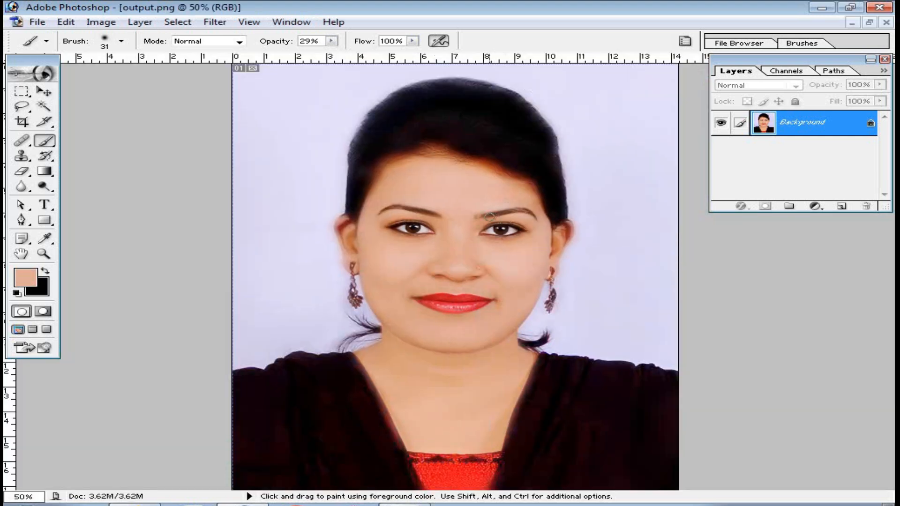
pyautogui.scroll(-4, 463, 238)
pyautogui.scroll(3, 449, 250)
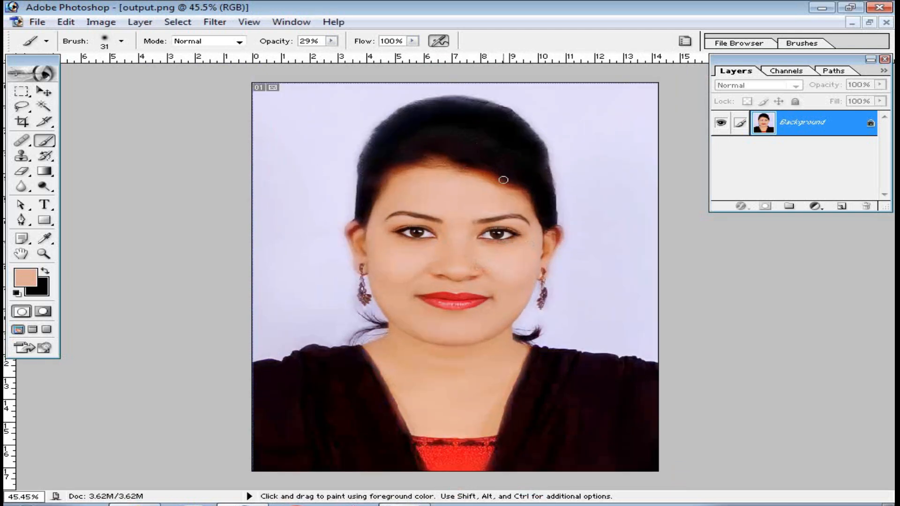
# Save the retouched portrait to the Desktop as a JPEG named tttt, accepting the default JPEG options.
pyautogui.hotkey('ctrl', 'shift')
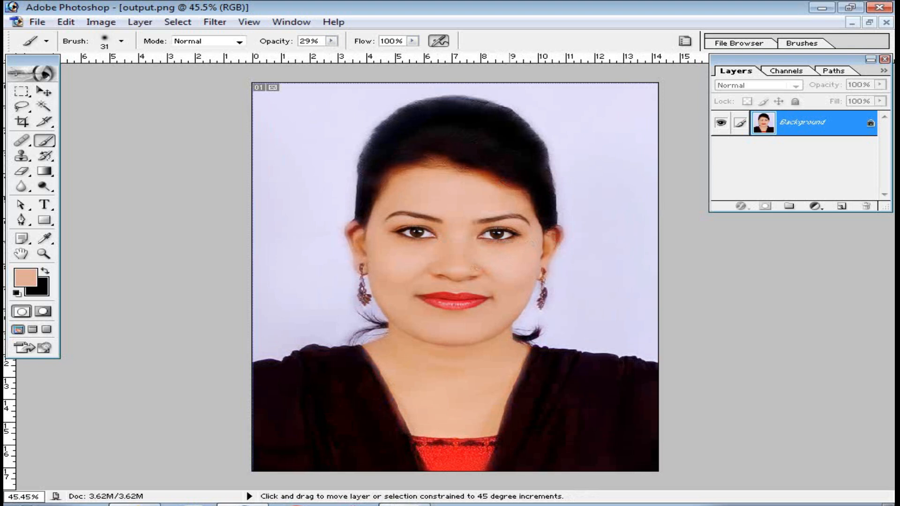
pyautogui.hotkey('ctrl', 'shift', 's')
pyautogui.click(492, 332)
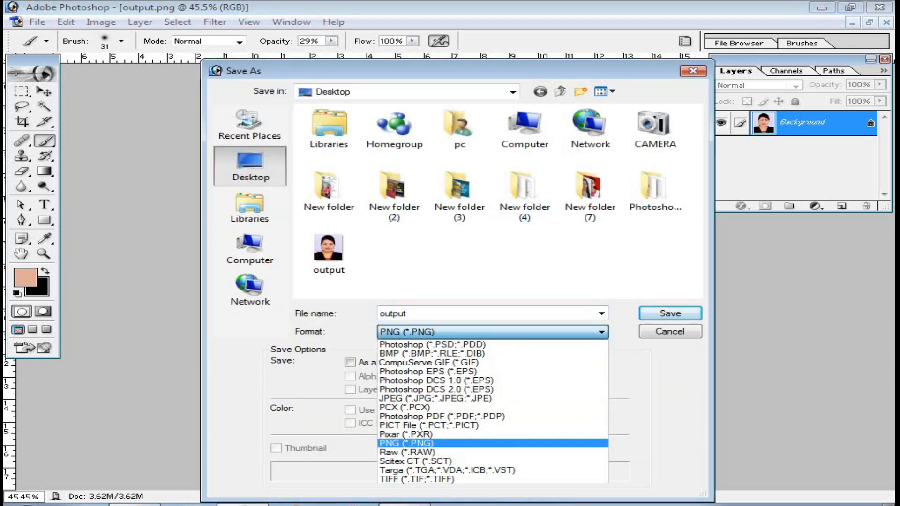
pyautogui.click(492, 331)
pyautogui.click(492, 332)
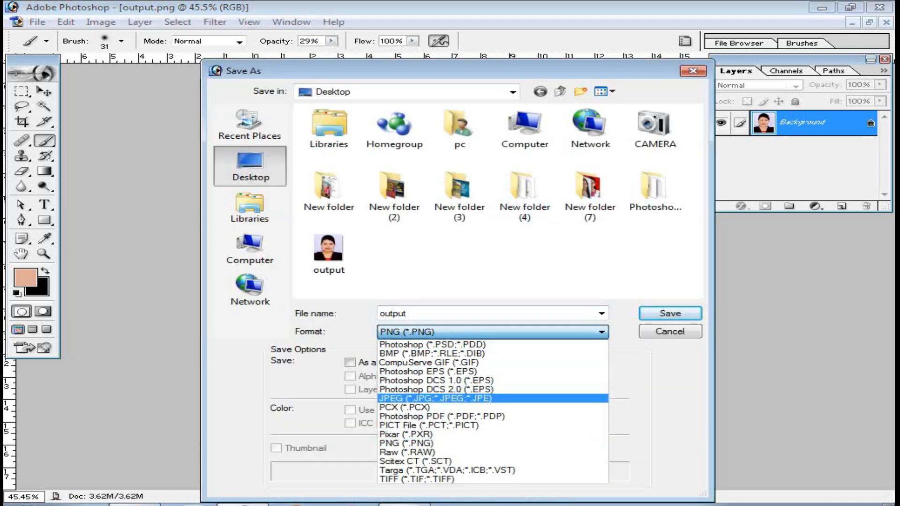
pyautogui.click(435, 398)
pyautogui.click(400, 313)
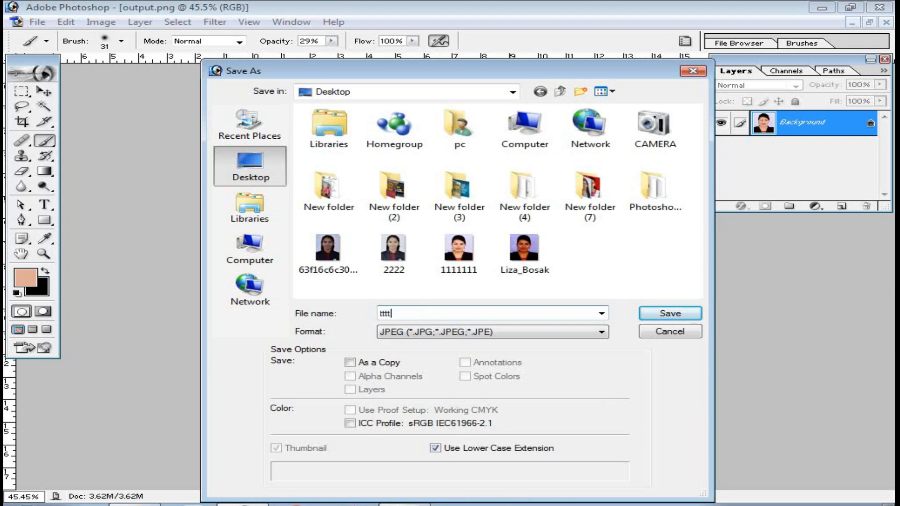
pyautogui.press('Return')
pyautogui.press('Return')
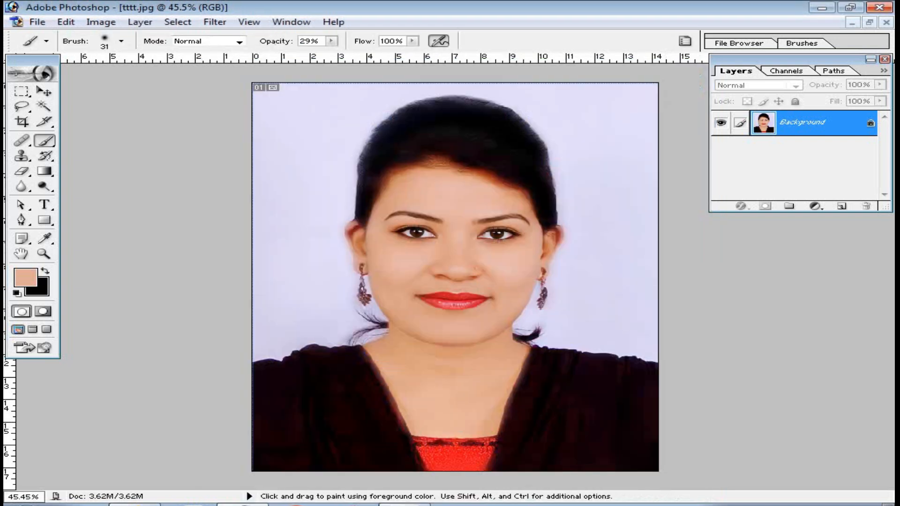